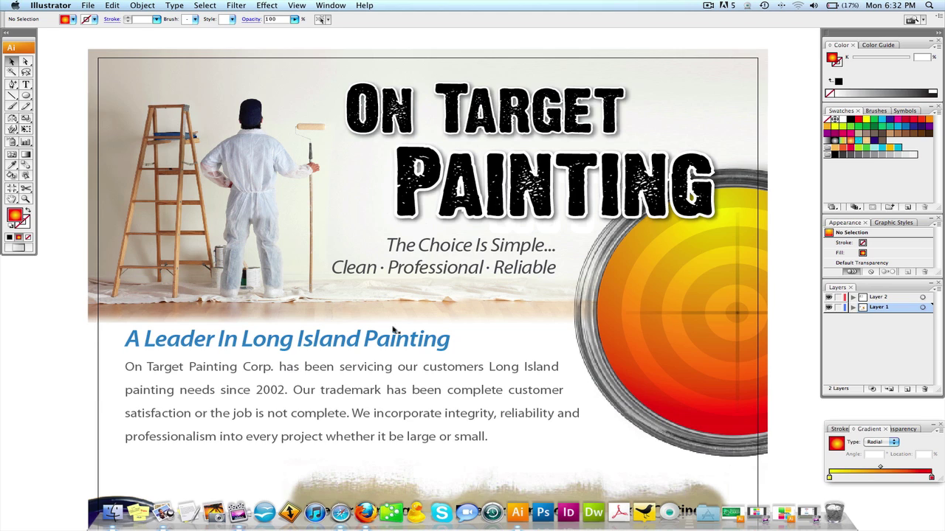
alt+super+click(423, 344)
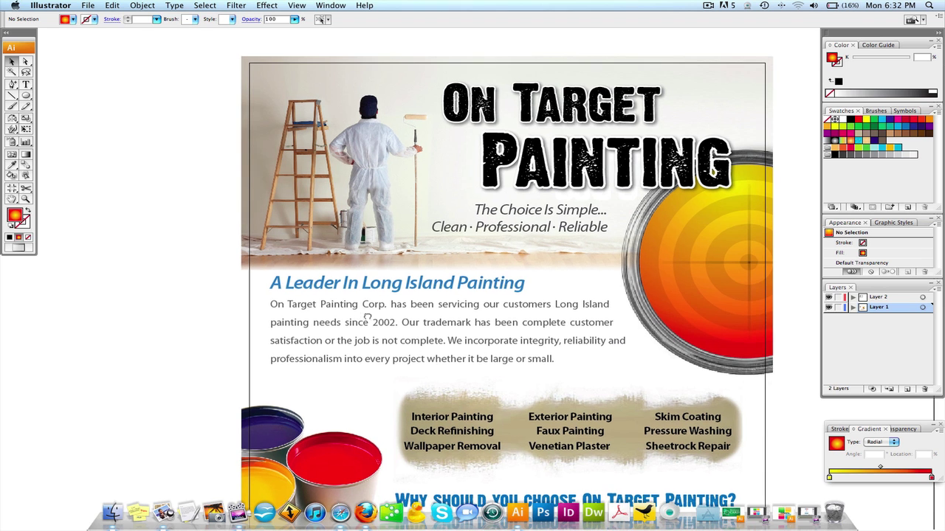
drag(367, 318, 339, 317)
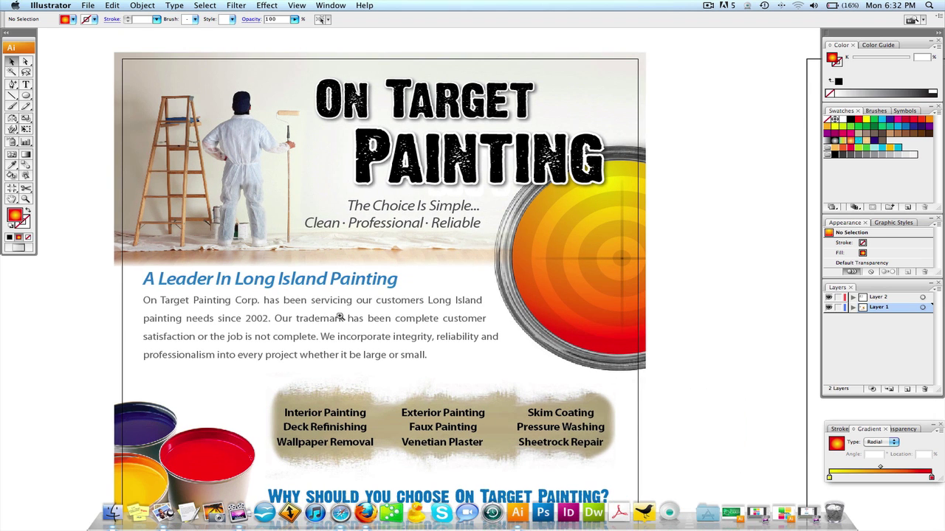
alt+click(379, 318)
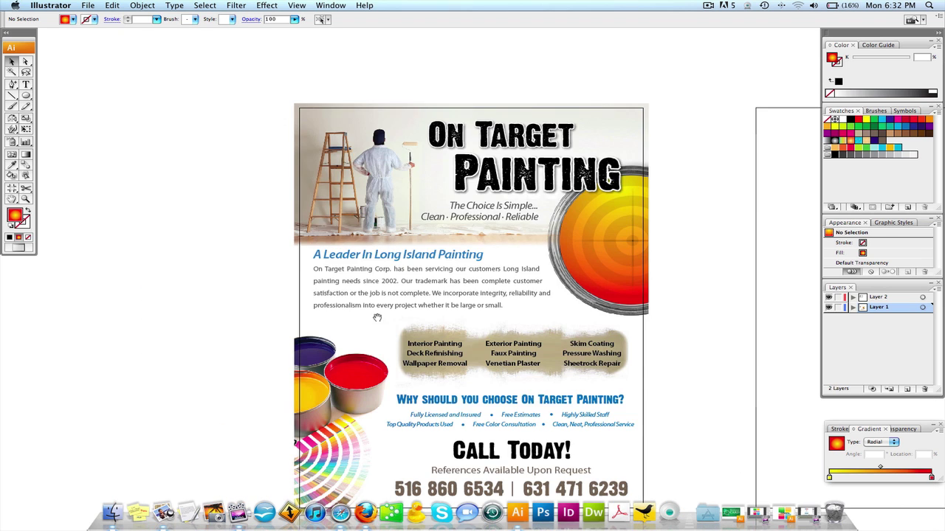
scroll(375, 320, down, 3)
click(323, 5)
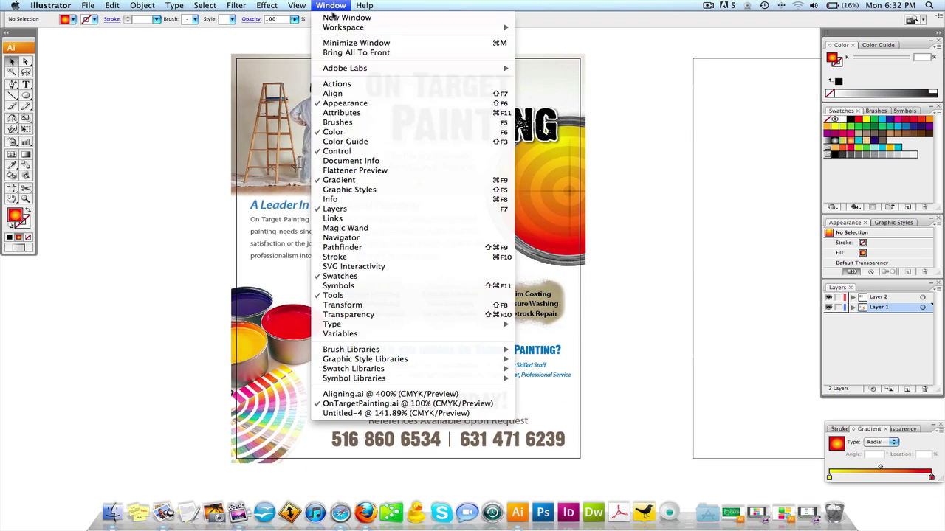
click(344, 219)
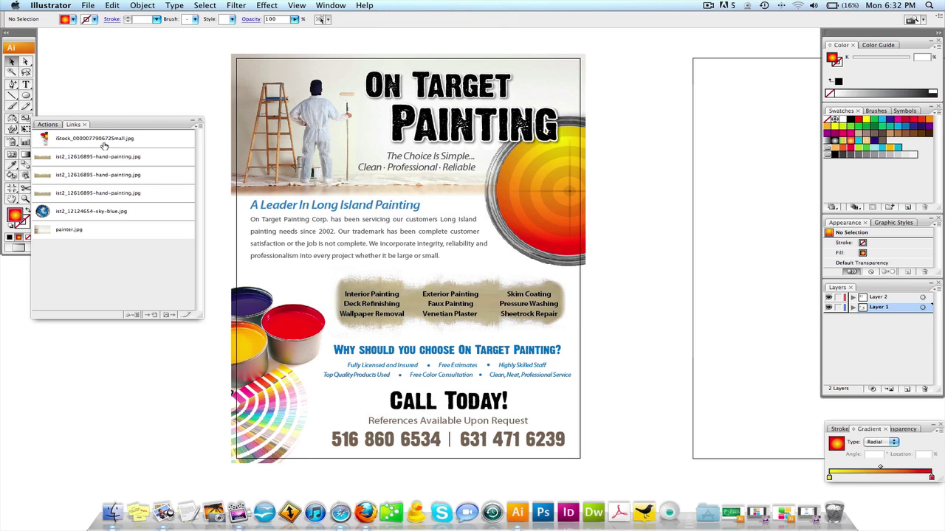
click(106, 144)
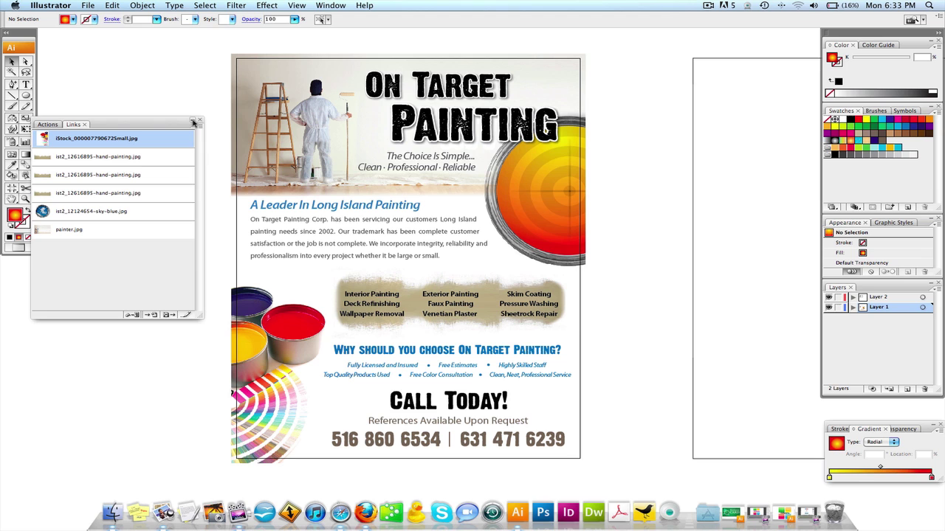
click(194, 121)
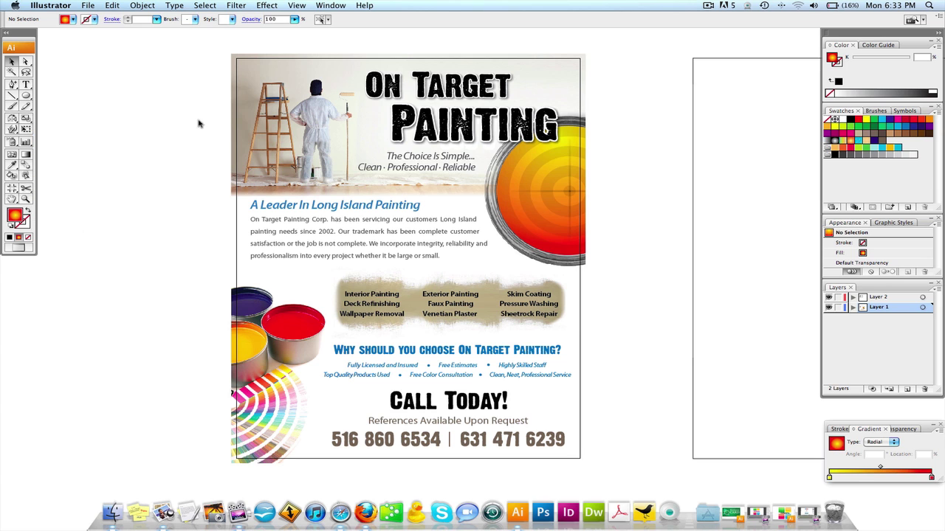
Examine the bounds of the textured background behind the flyer's services list.
drag(185, 134, 164, 134)
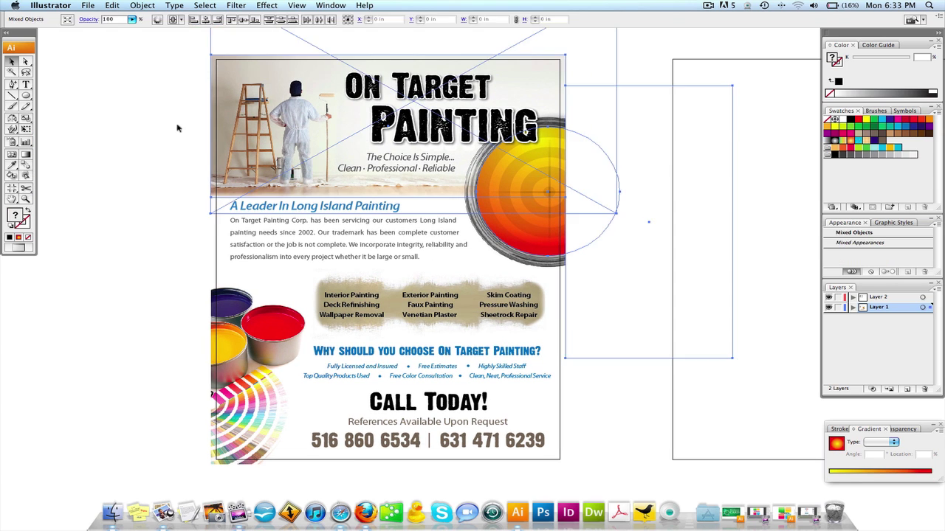
click(325, 280)
click(434, 284)
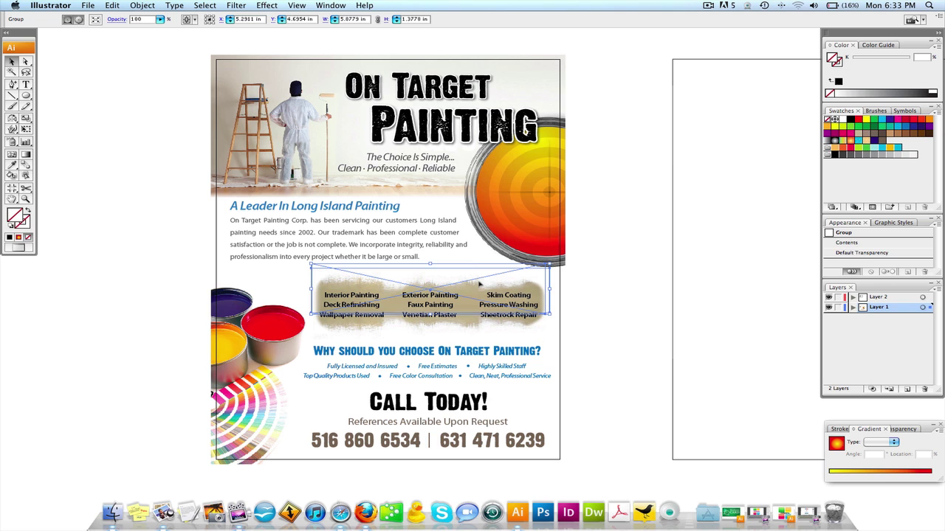
click(604, 284)
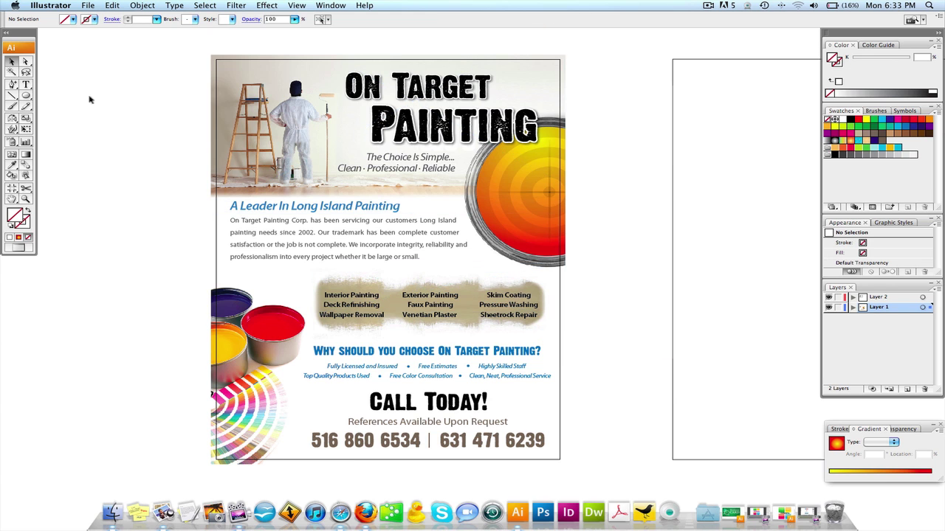
Duplicate the clipped painter photo and place the copy across the upper part of the blank second page.
drag(210, 128, 344, 151)
drag(451, 162, 99, 158)
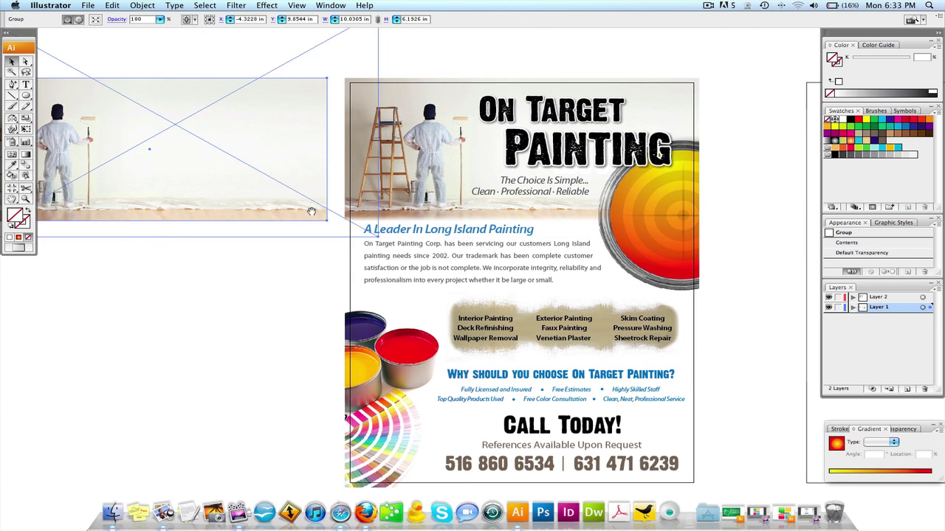
alt+super+click(494, 219)
drag(433, 221, 302, 220)
drag(89, 223, 644, 224)
drag(644, 224, 507, 220)
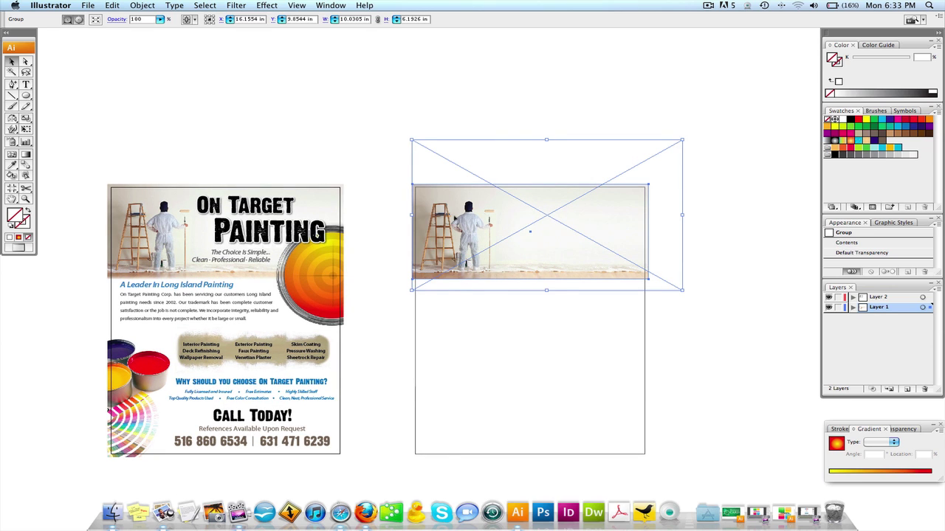
Try releasing the clipping mask on the copied painter photo to show the uncropped image.
right_click(454, 214)
click(480, 249)
click(483, 92)
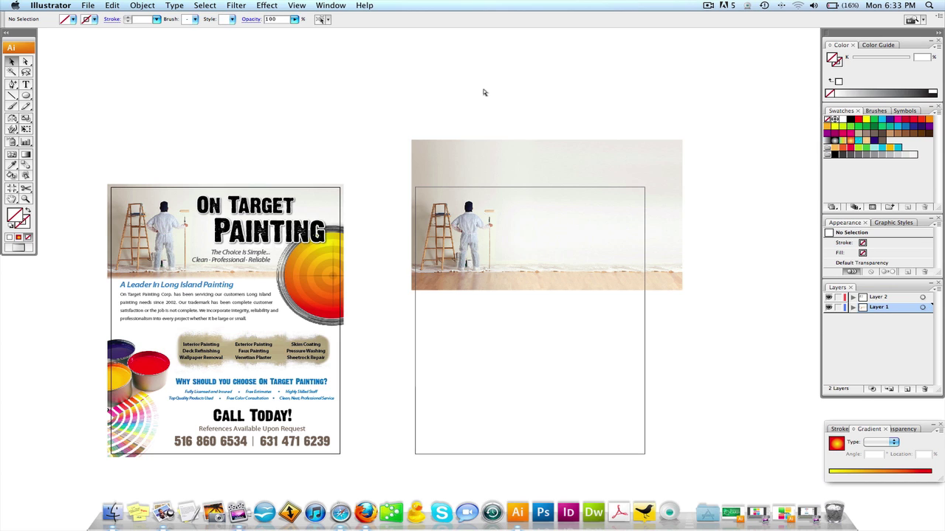
mouse_move(389, 152)
mouse_down()
mouse_move(349, 135)
mouse_move(522, 291)
mouse_up()
key(super+z)
Narrow the white rectangle covering the ladder until it clears the copied painter photo, and lock the rectangle.
click(349, 129)
click(476, 257)
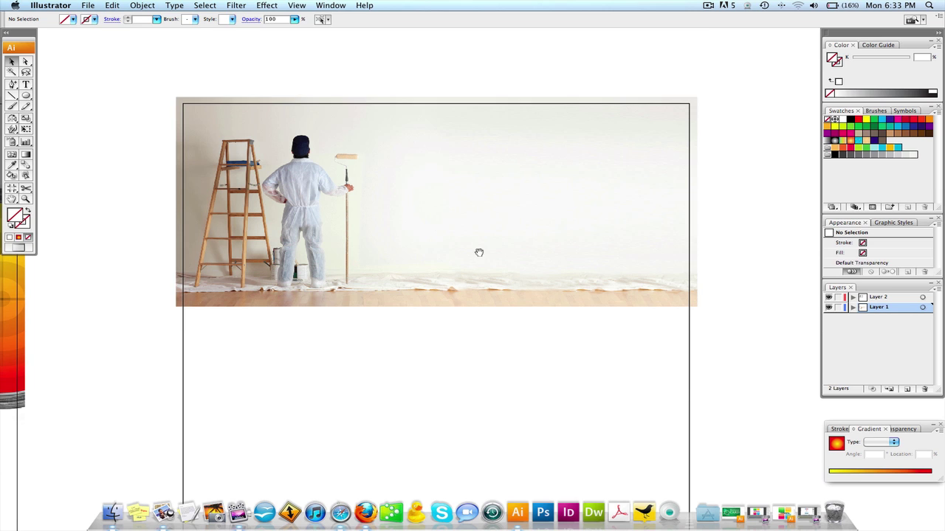
super+click(458, 244)
key(alt+super+7)
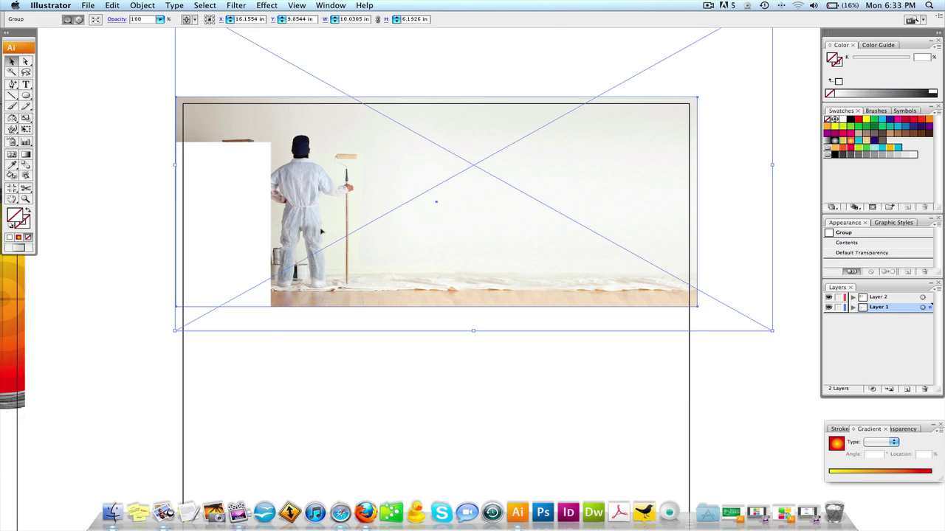
key(super+z)
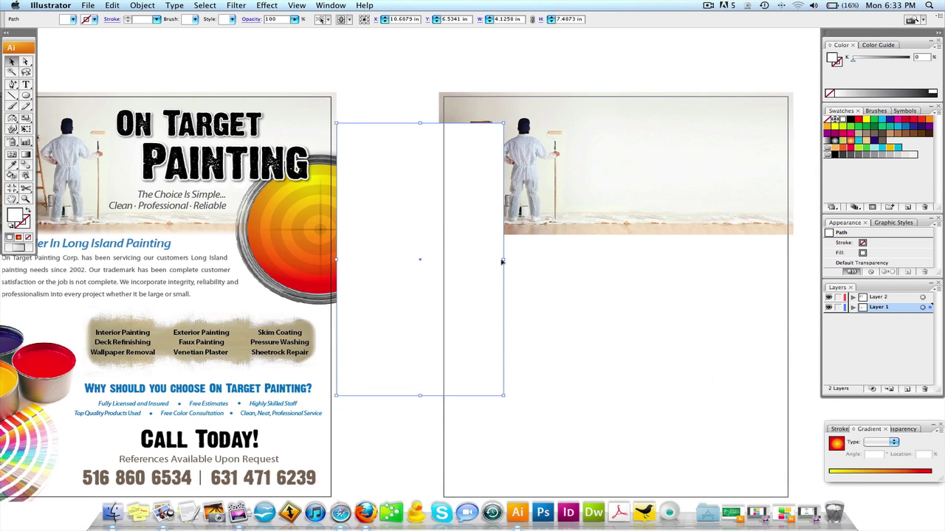
drag(502, 261, 431, 258)
key(super+2)
Trim the copied photo's clipping mask so its left, upper and right edges align with the second page's outline.
click(512, 98)
drag(457, 93, 376, 133)
mouse_move(302, 120)
mouse_down()
mouse_move(784, 320)
mouse_move(729, 315)
mouse_up()
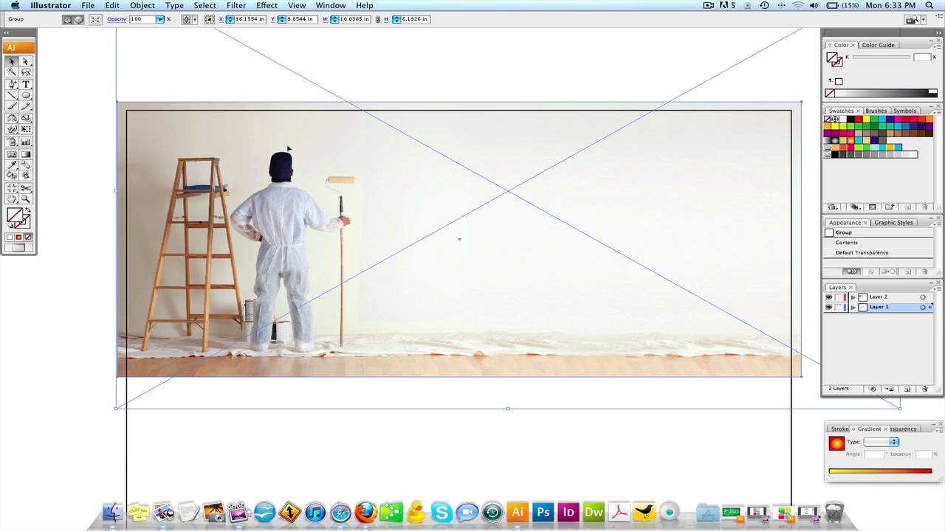
key(a)
click(100, 119)
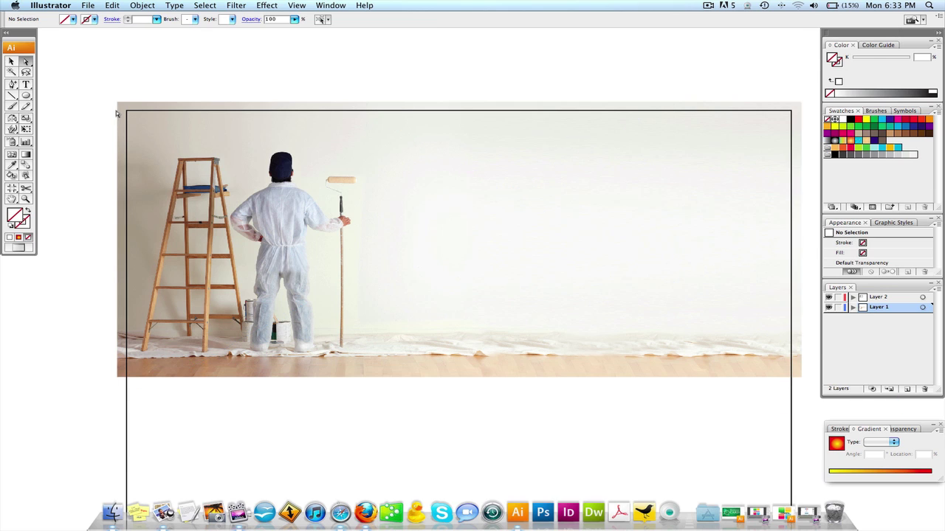
drag(118, 111, 140, 115)
drag(643, 133, 404, 127)
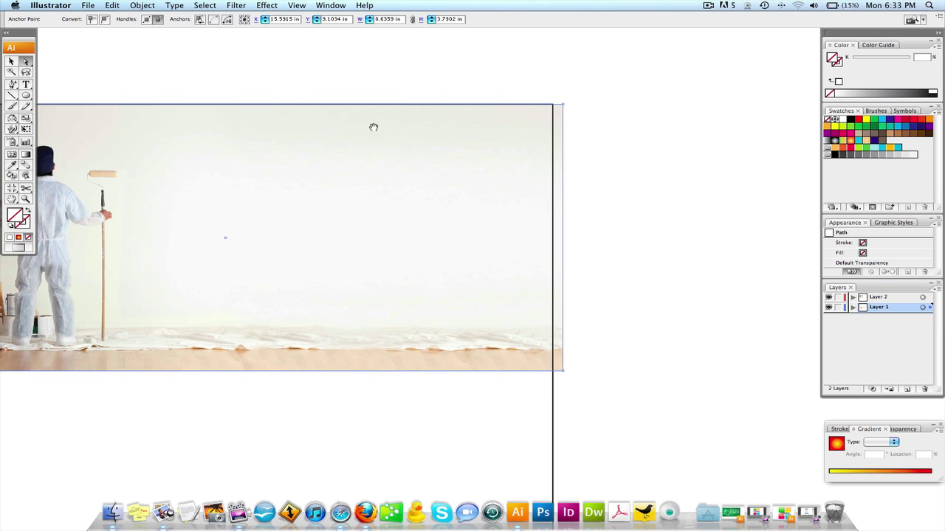
drag(563, 111, 553, 109)
click(476, 234)
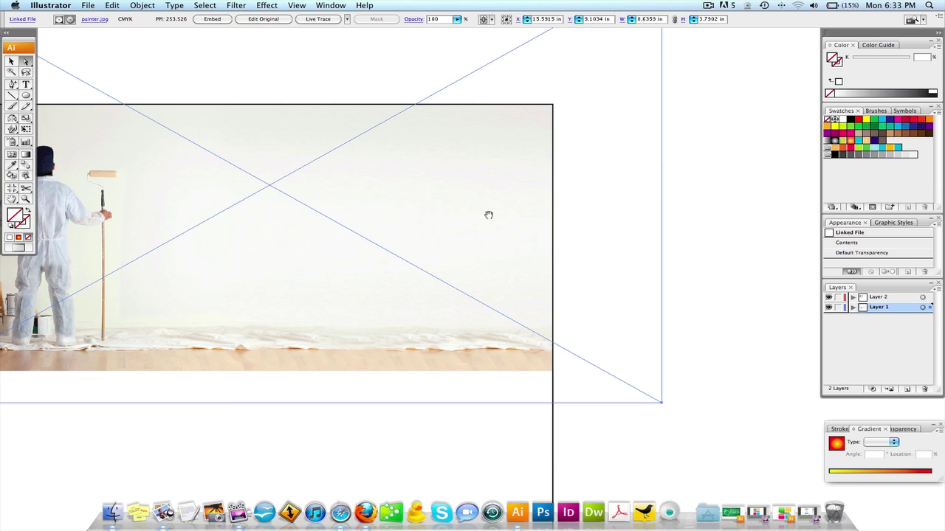
Lock the trimmed painter photo in place on the second page.
alt+super+click(425, 270)
drag(439, 249, 532, 245)
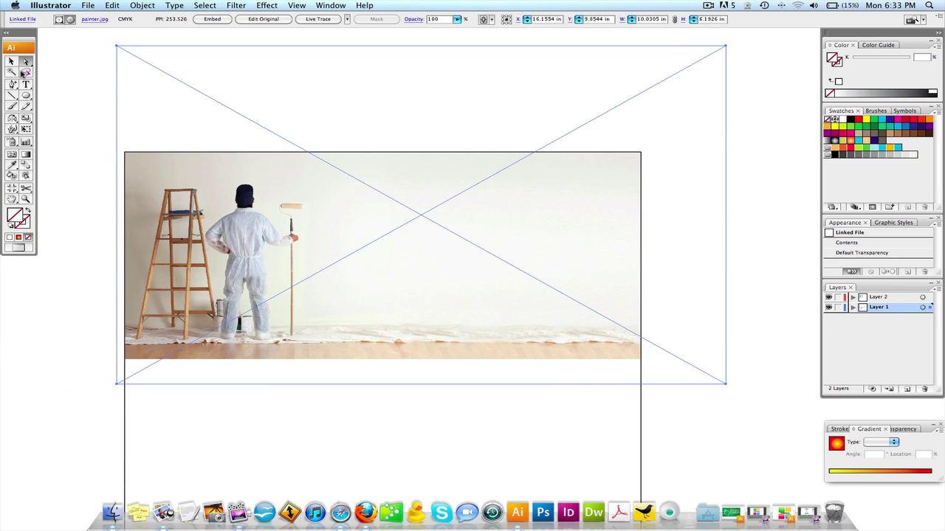
drag(279, 193, 407, 193)
alt+super+click(271, 231)
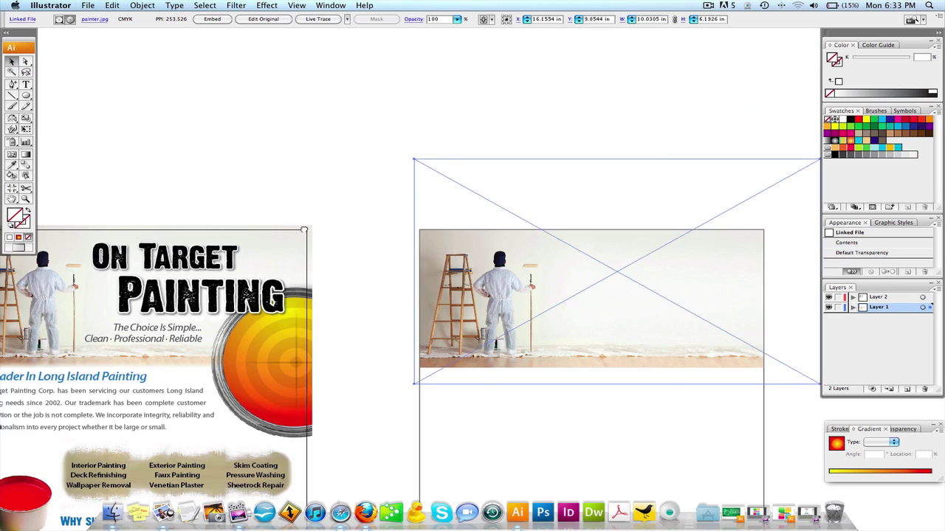
drag(249, 231, 306, 231)
key(super+2)
scroll(387, 178, down, 3)
scroll(387, 178, right, 3)
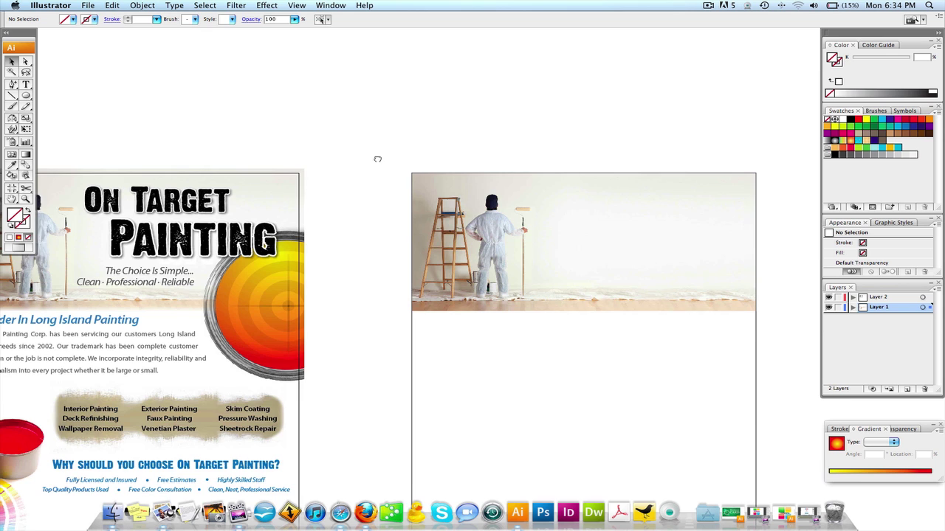
scroll(308, 183, down, 2)
drag(226, 190, 223, 205)
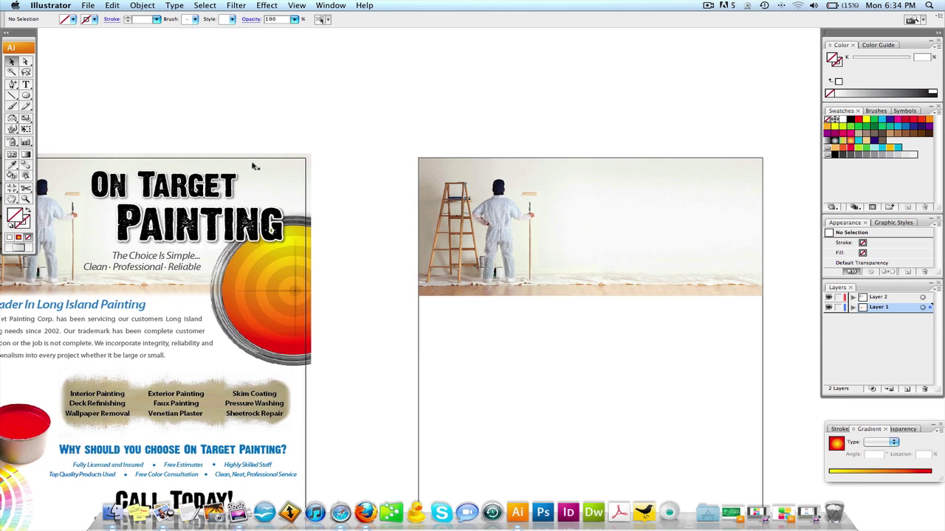
click(259, 162)
key(super+2)
Add the text "On Target" on the photo's empty wall area and enlarge it to about 66 pt.
click(26, 86)
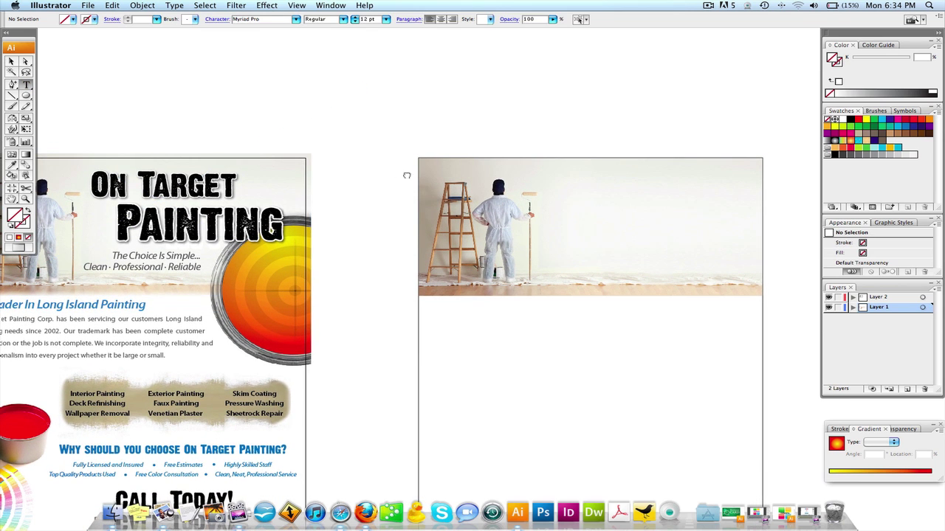
scroll(392, 175, right, 4)
text(On Target)
key(Escape)
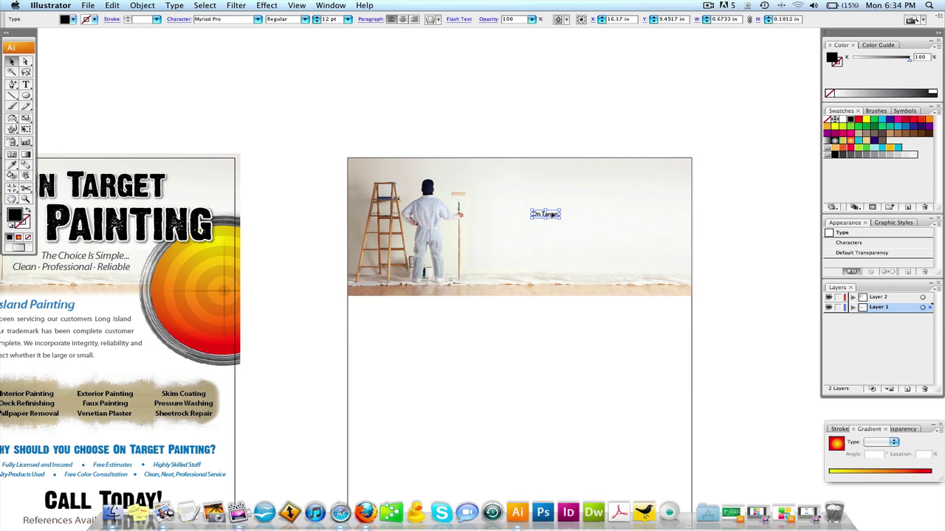
drag(563, 209, 622, 196)
Duplicate the "On Target" line below itself, change the copy to "Painting", and stagger the second line to the right.
drag(583, 220, 612, 243)
key(t)
triple_click(611, 232)
text(Painting)
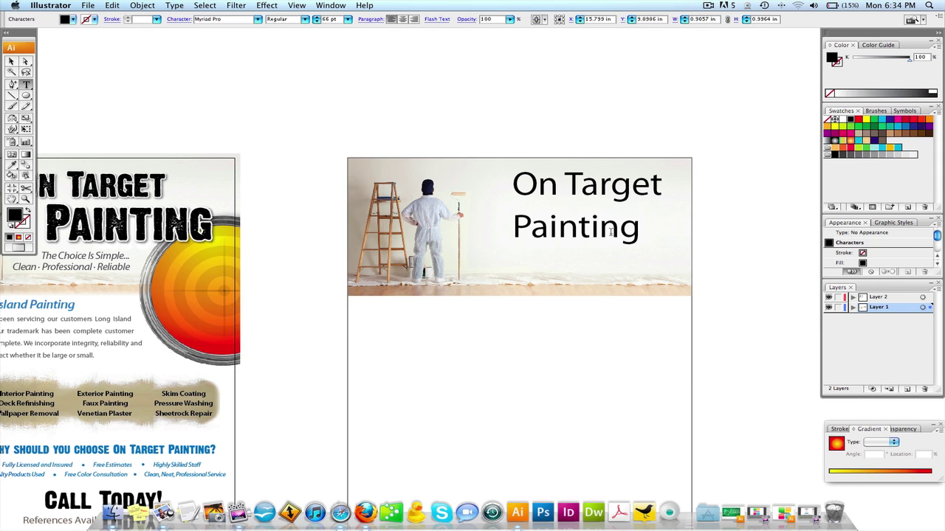
key(Escape)
drag(612, 235, 642, 235)
drag(601, 186, 578, 202)
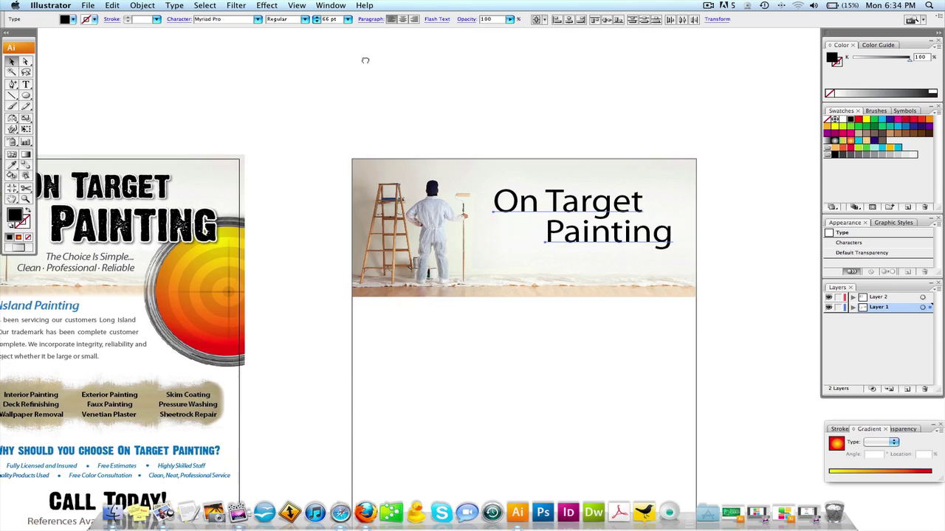
Set the font of both title lines to Impact.
scroll(365, 60, left, 3)
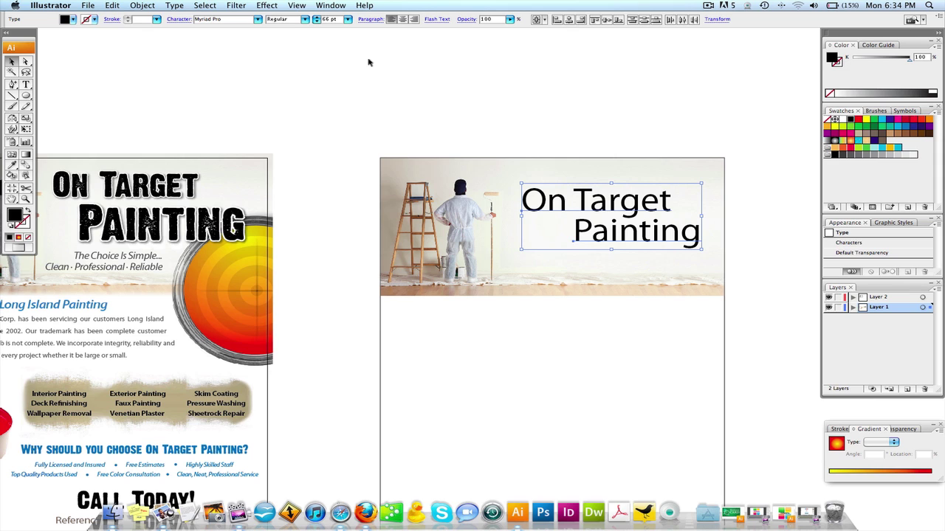
click(231, 20)
text(Impact)
key(Return)
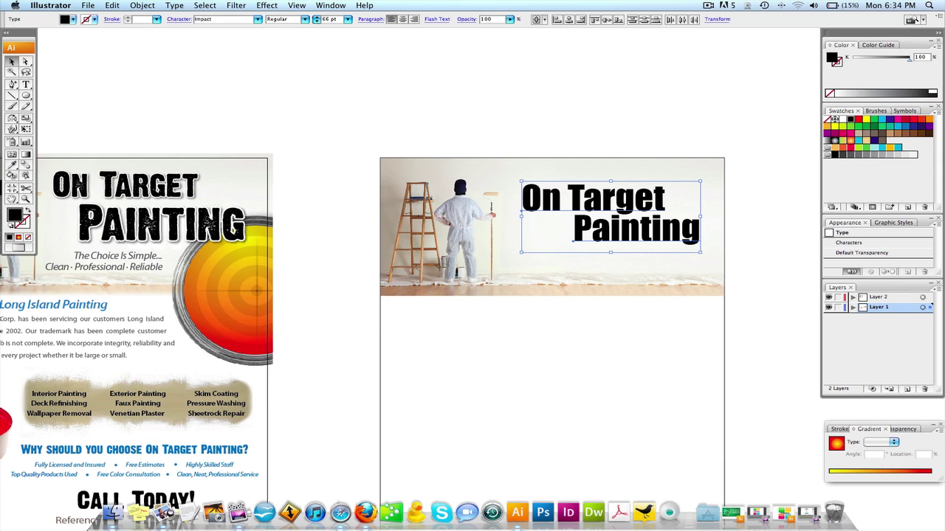
click(663, 164)
Bring "Painting" slightly further left under "On Target" and scale both title lines together to about 75 pt.
drag(679, 182, 645, 180)
click(623, 226)
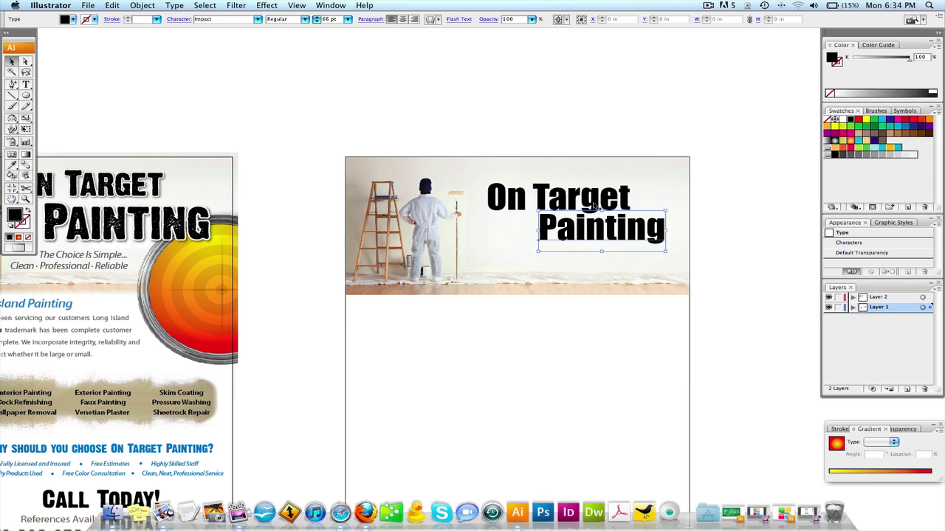
shift+click(619, 203)
drag(665, 251, 674, 253)
click(701, 257)
click(602, 189)
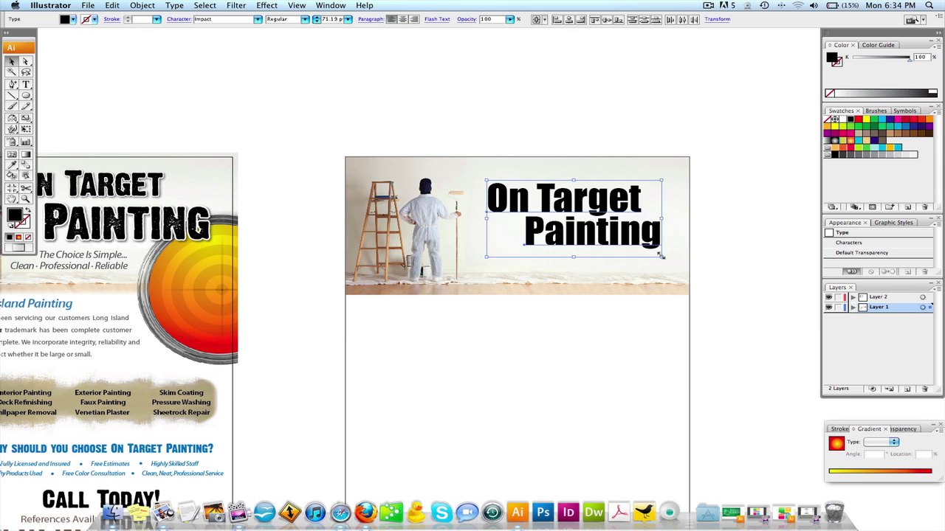
drag(661, 255, 670, 260)
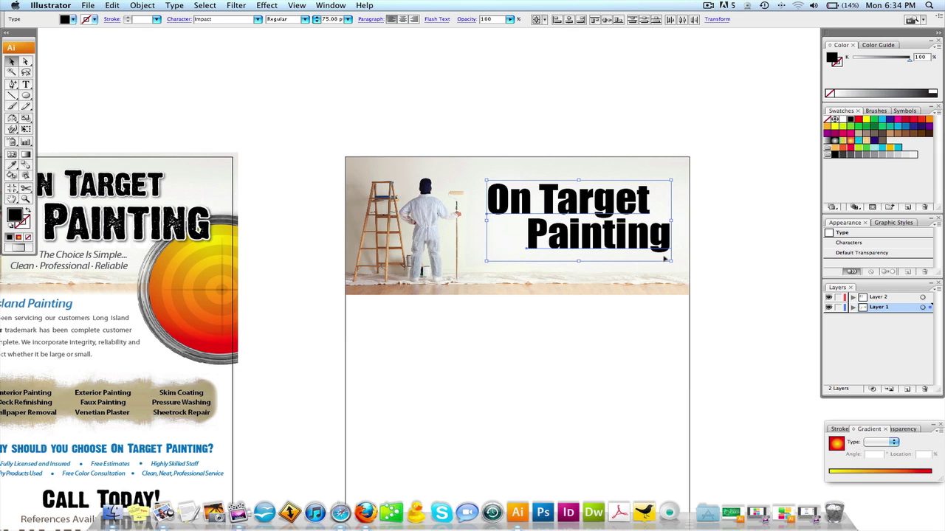
Move the "Painting" line down slightly to widen the gap below "On Target".
click(722, 245)
click(595, 239)
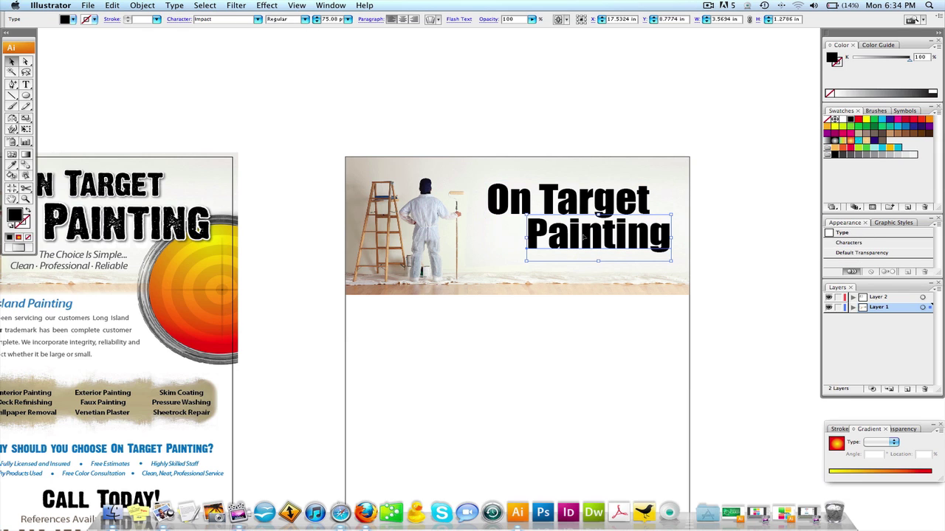
drag(584, 237, 583, 239)
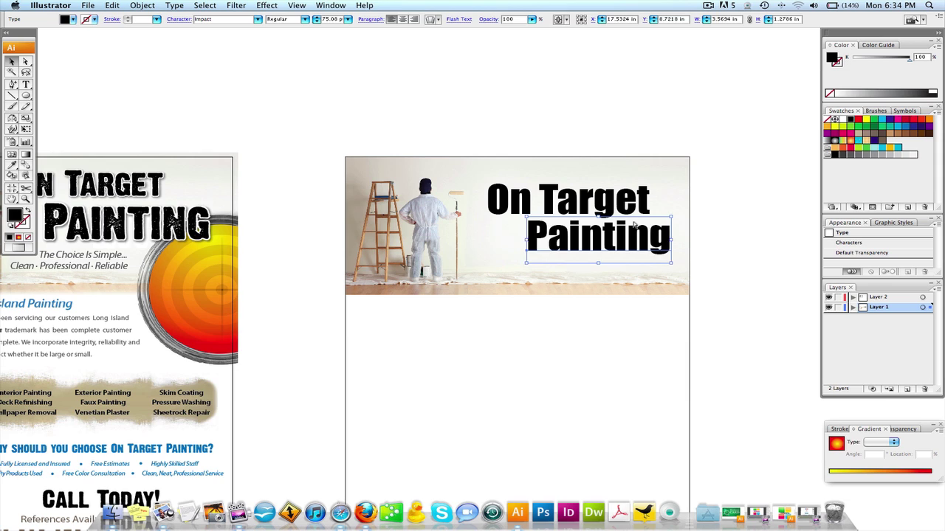
Select both title lines and paste a duplicate of them in place behind the originals.
click(575, 194)
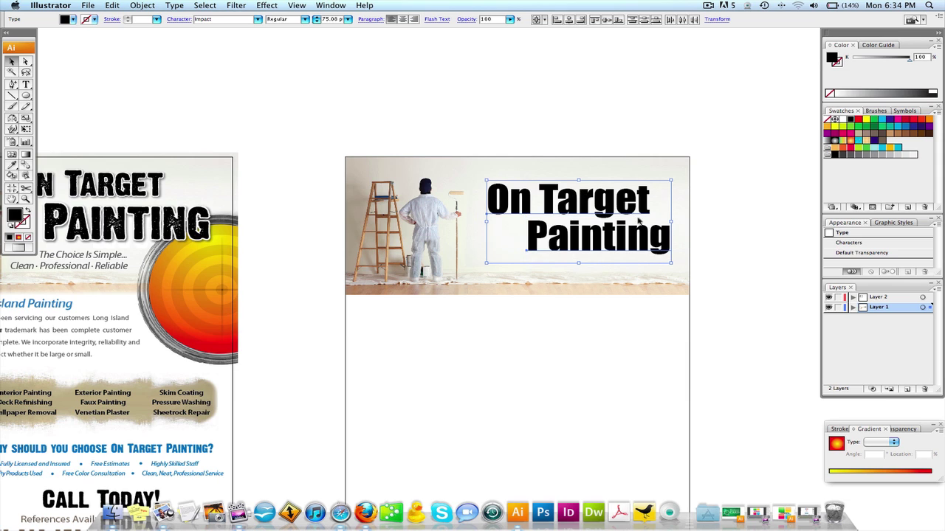
key(super+c)
key(super+f)
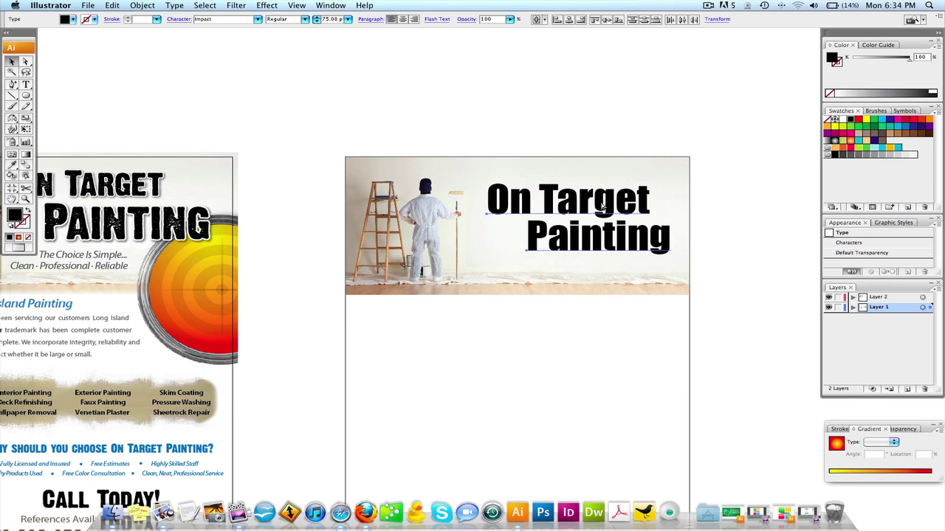
key(super+f)
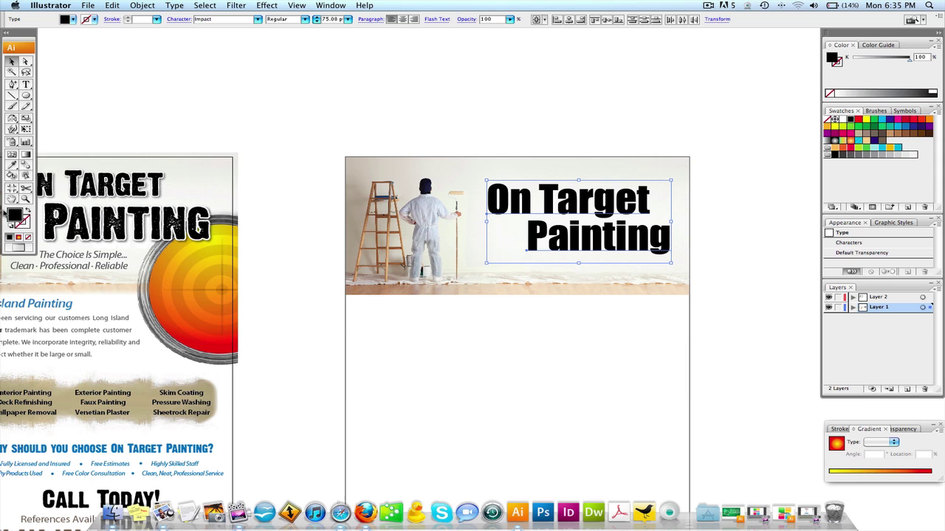
Give the duplicated title lines behind the black text no fill and a white stroke.
click(26, 212)
key(x)
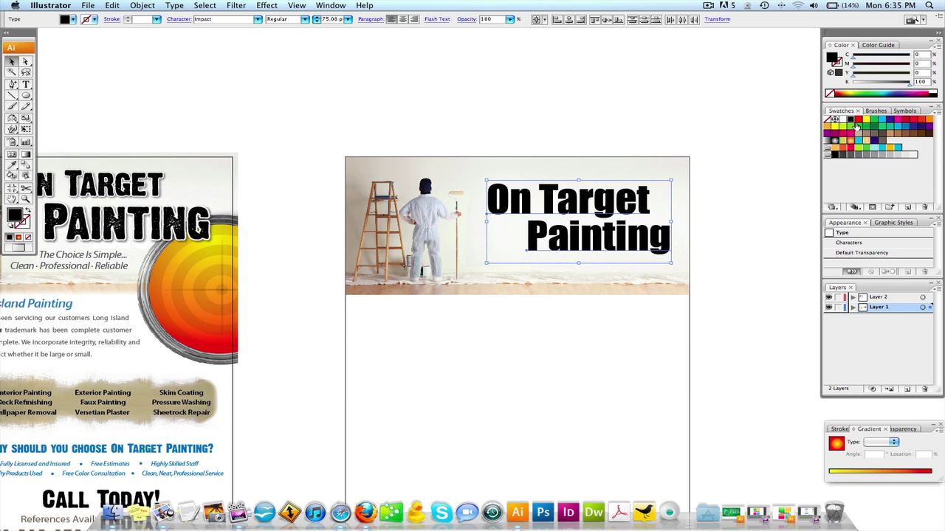
click(858, 120)
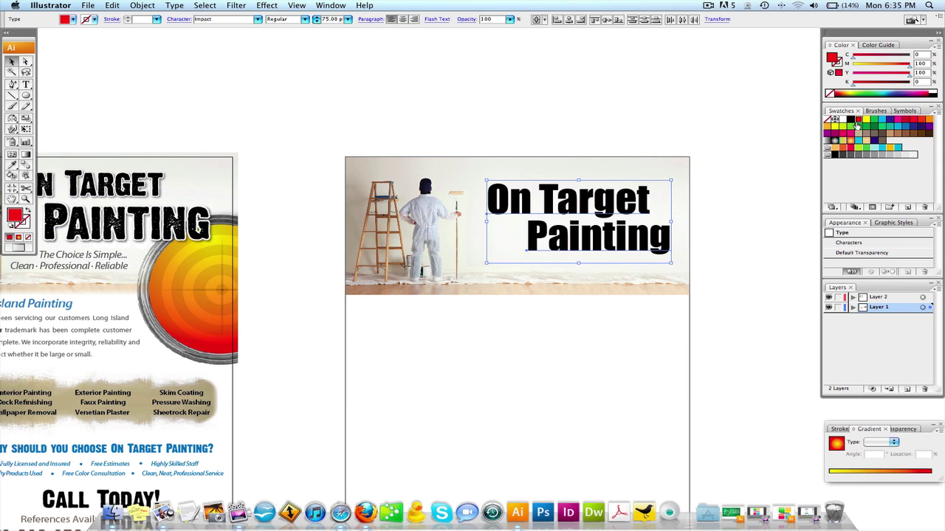
click(28, 210)
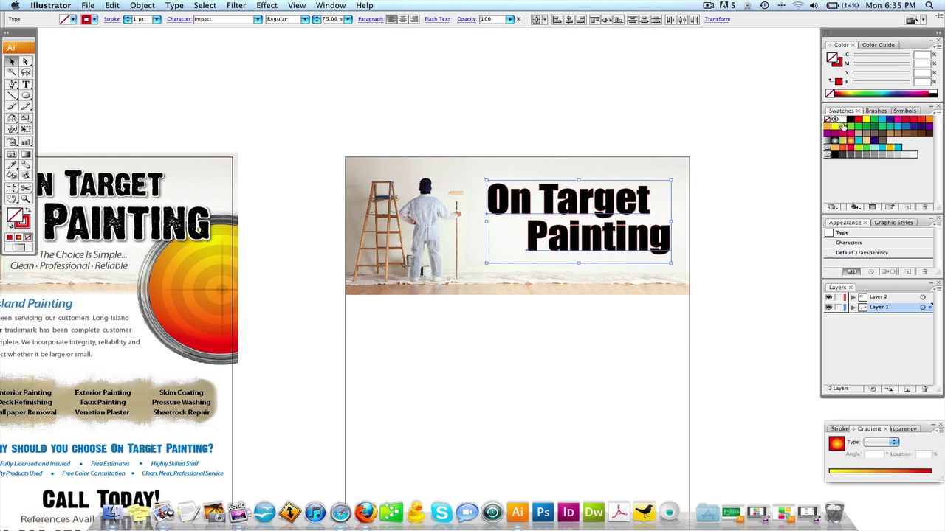
click(842, 119)
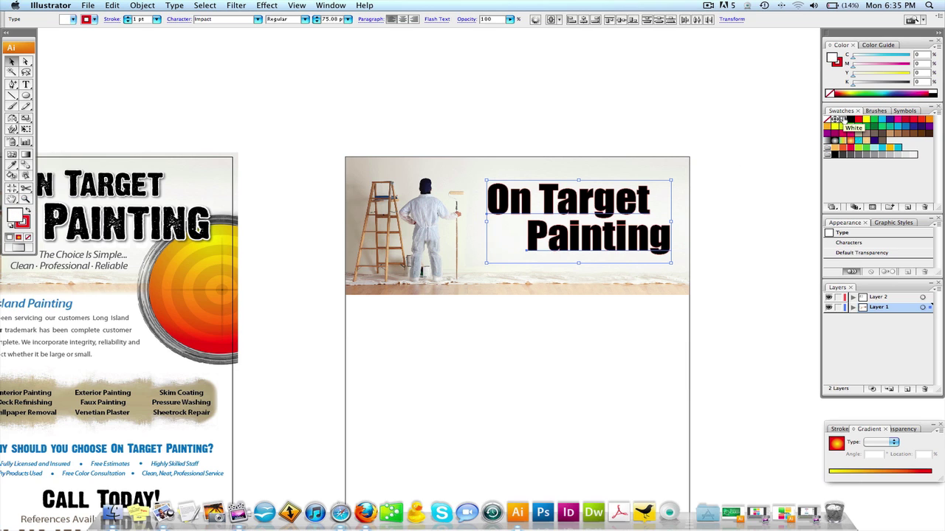
key(super+z)
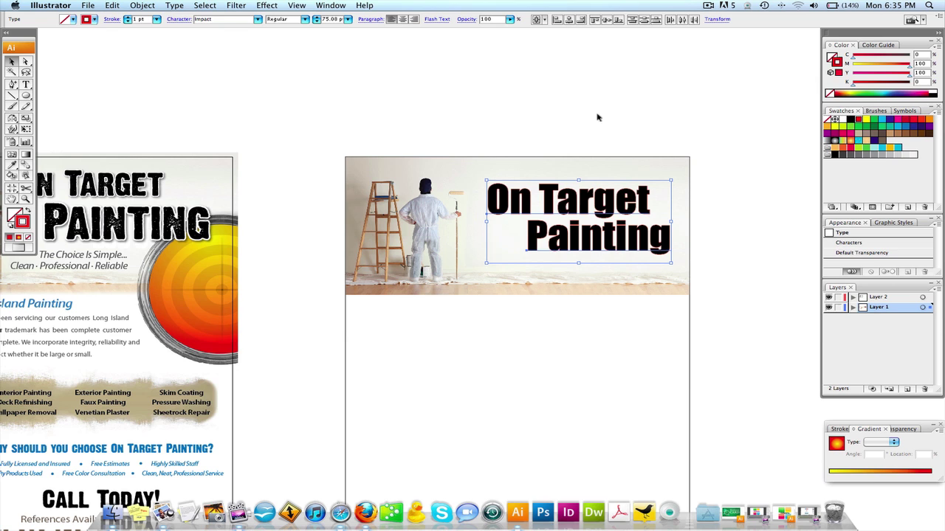
click(842, 120)
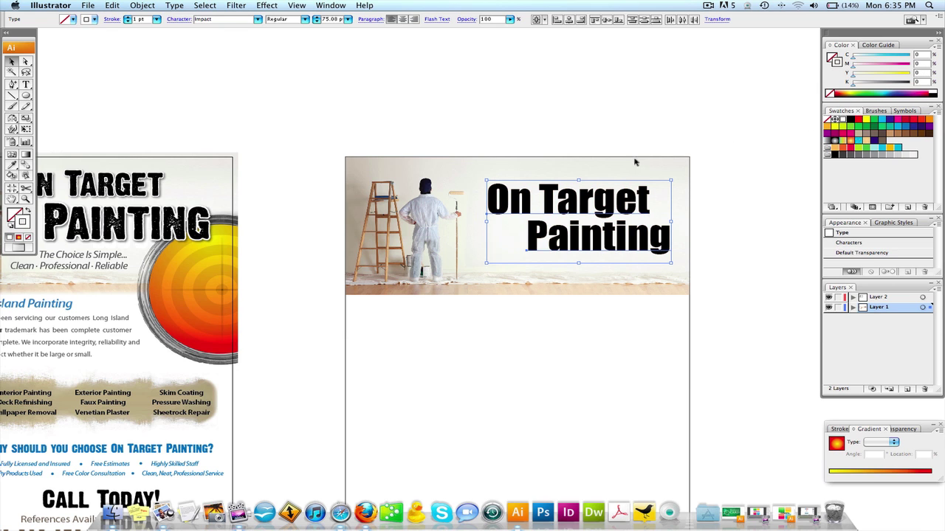
Set the white stroke of the duplicated title lines to 3 pt.
key(super+space)
drag(432, 165, 713, 279)
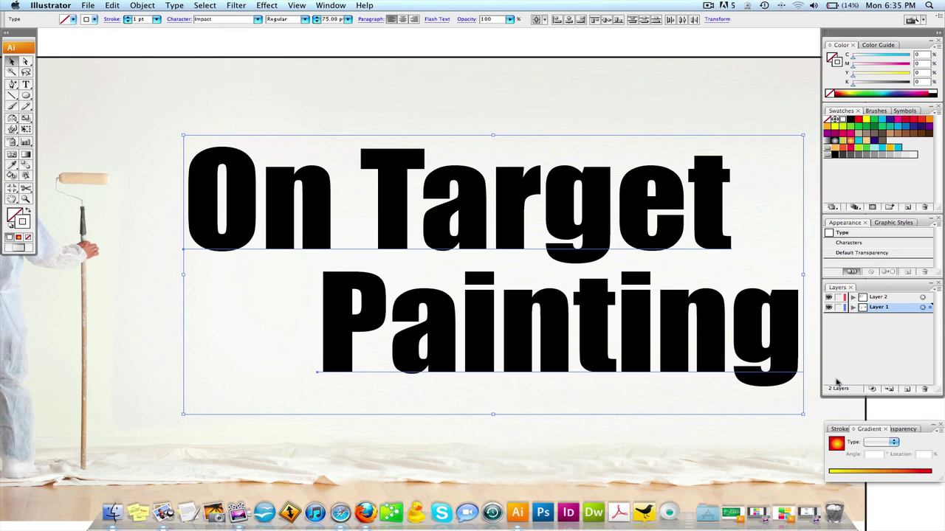
click(841, 429)
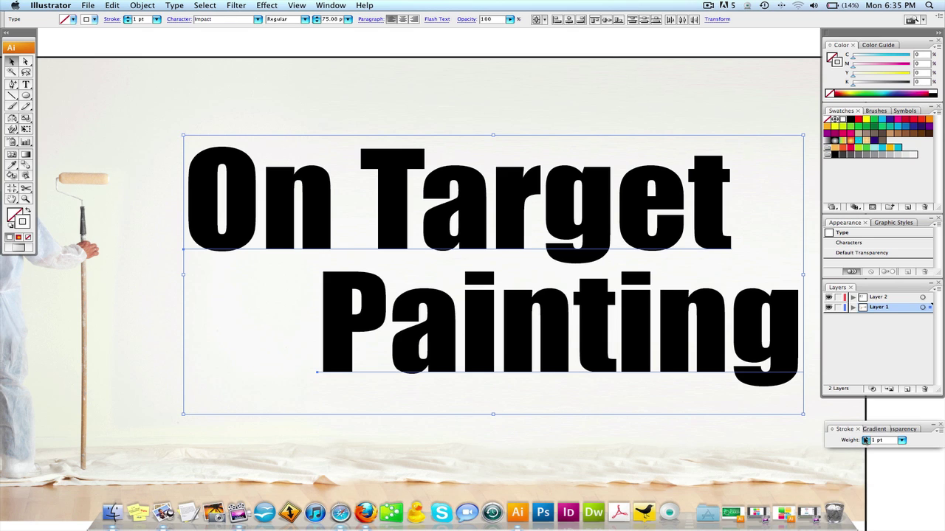
Add a Multiply drop shadow to the white-stroked title copies with 75% opacity, 0.03 in X and Y offsets and 0.03 in blur.
click(295, 5)
mouse_move(275, 5)
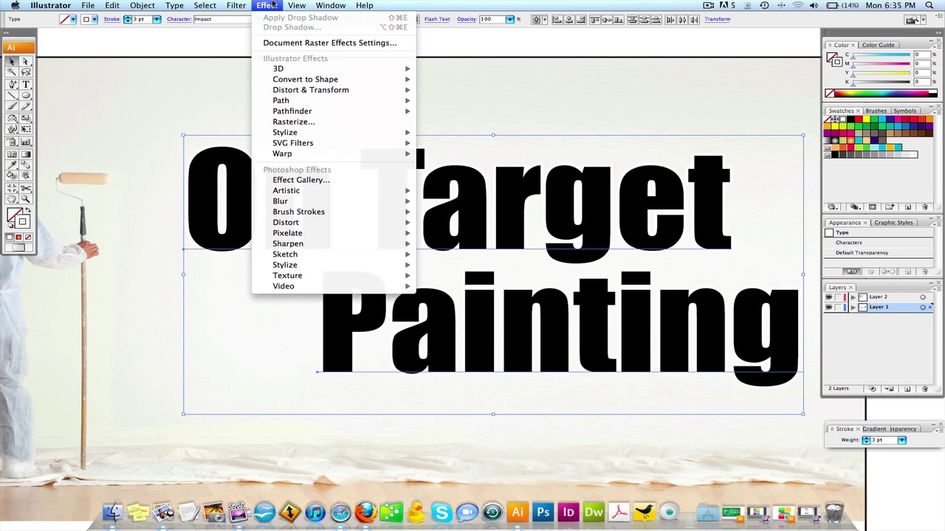
mouse_move(284, 132)
click(456, 141)
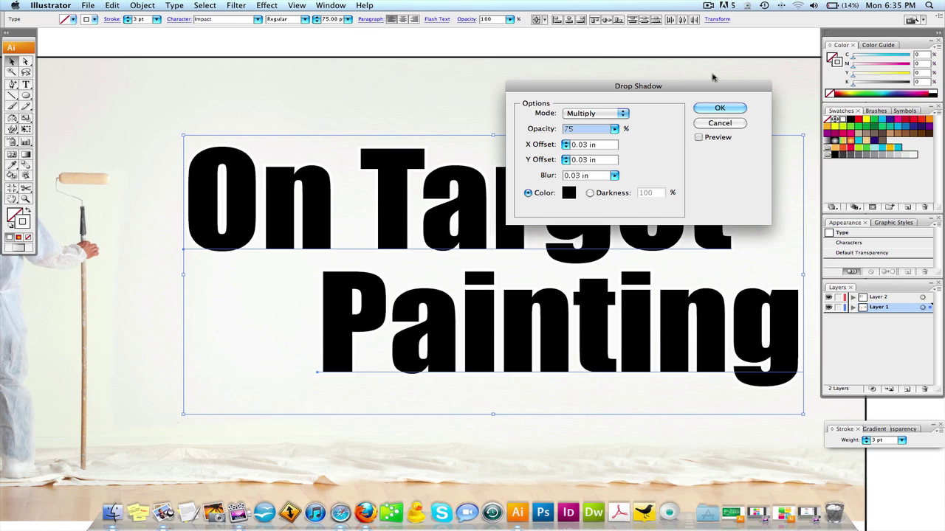
drag(727, 72, 738, 88)
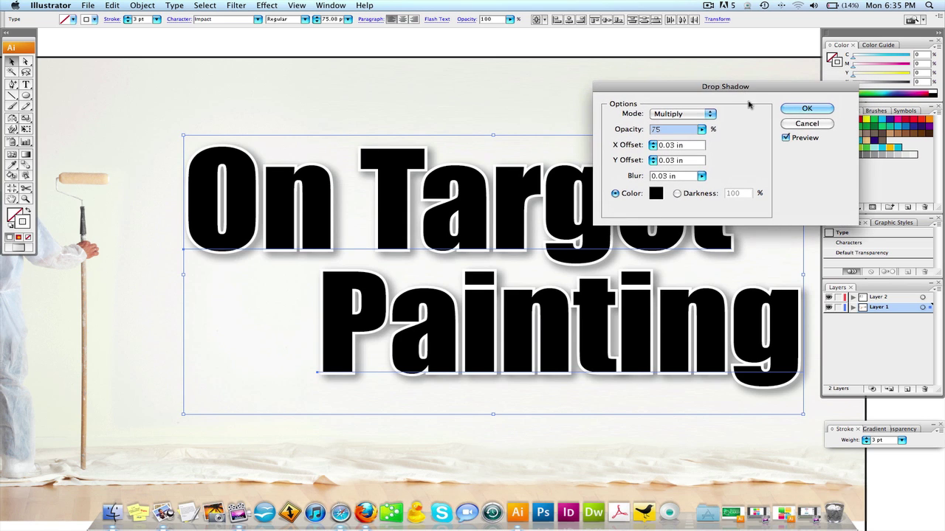
click(804, 109)
key(super+shift+a)
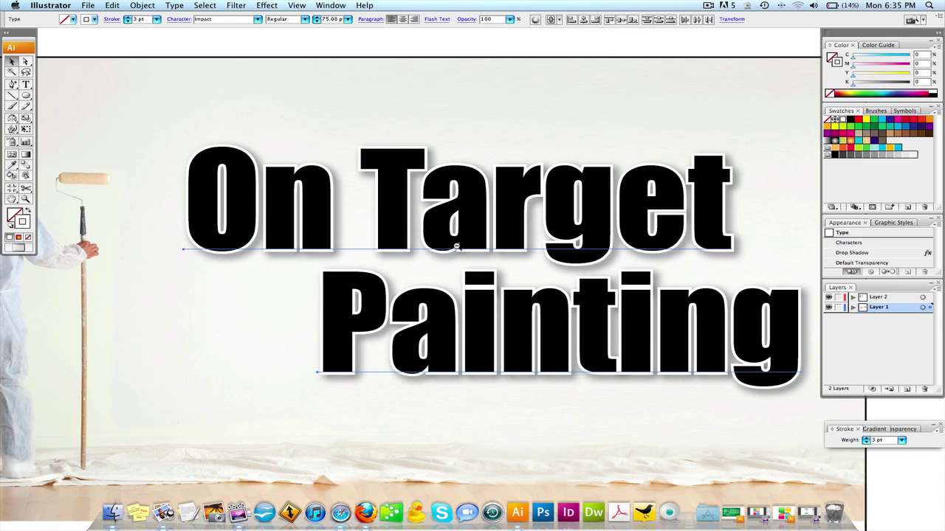
Set the white title stroke to round joins and round caps, and deselect the title.
key(super+minus)
key(super+minus)
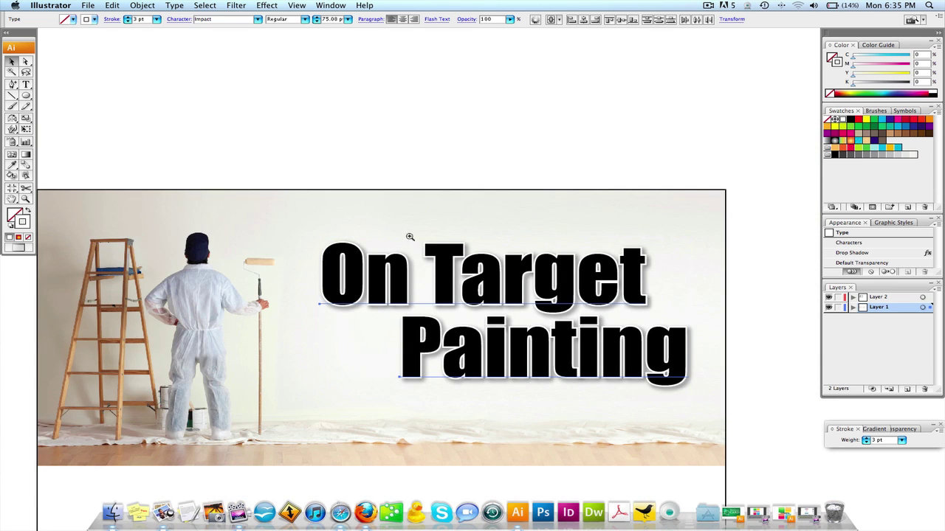
drag(412, 238, 467, 265)
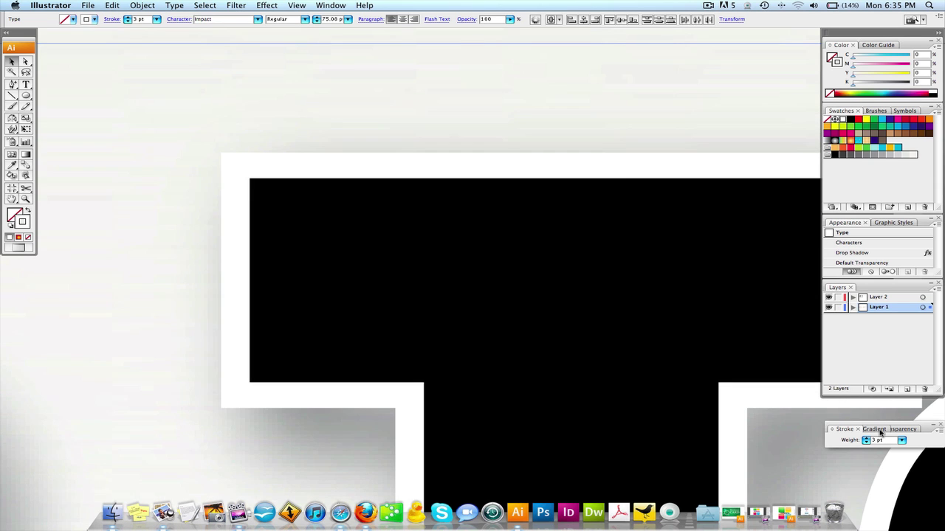
click(940, 430)
click(915, 431)
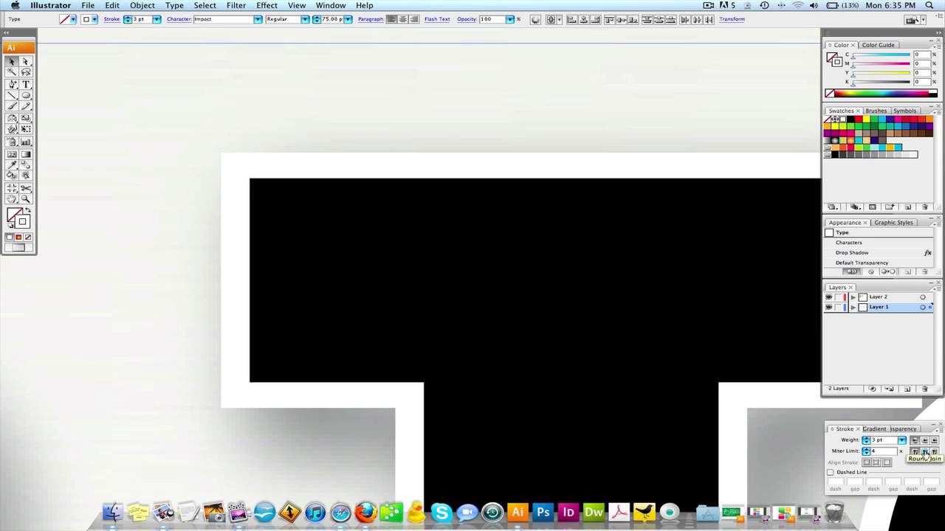
click(926, 453)
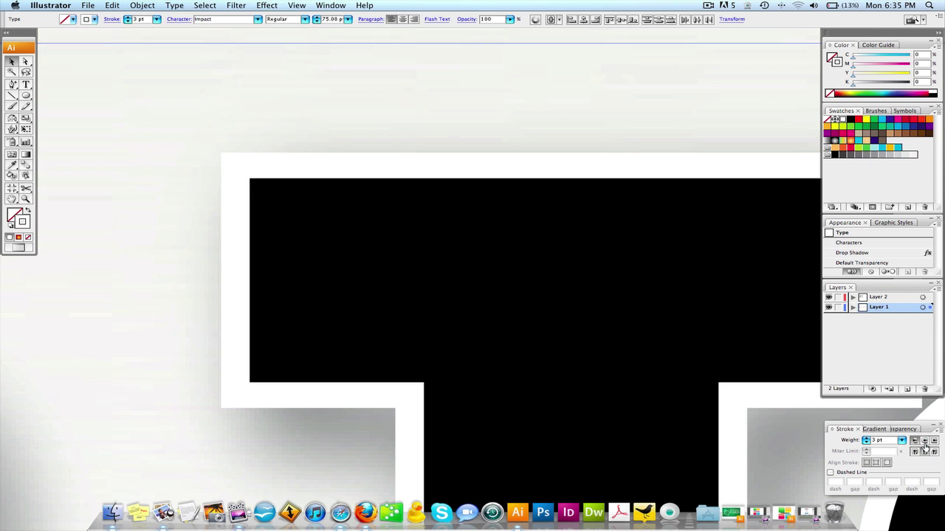
click(925, 440)
alt+super+click(432, 272)
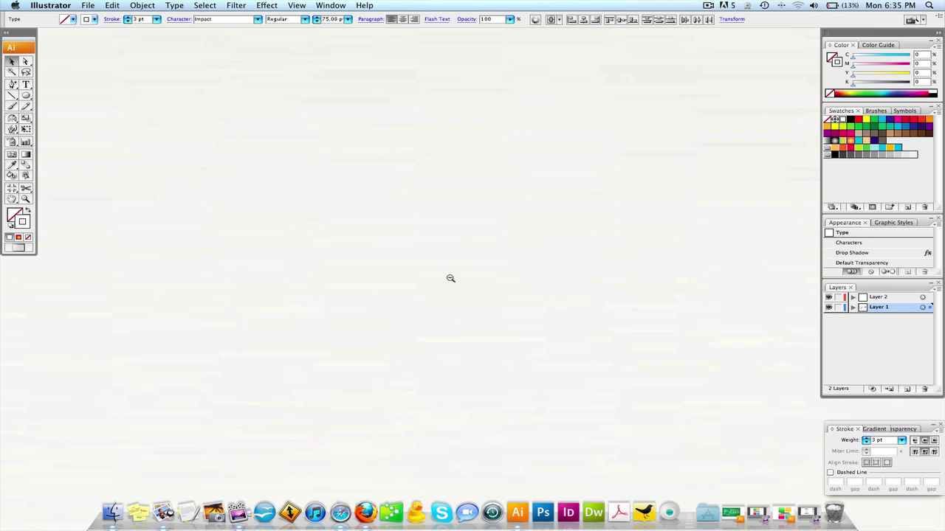
alt+super+click(524, 279)
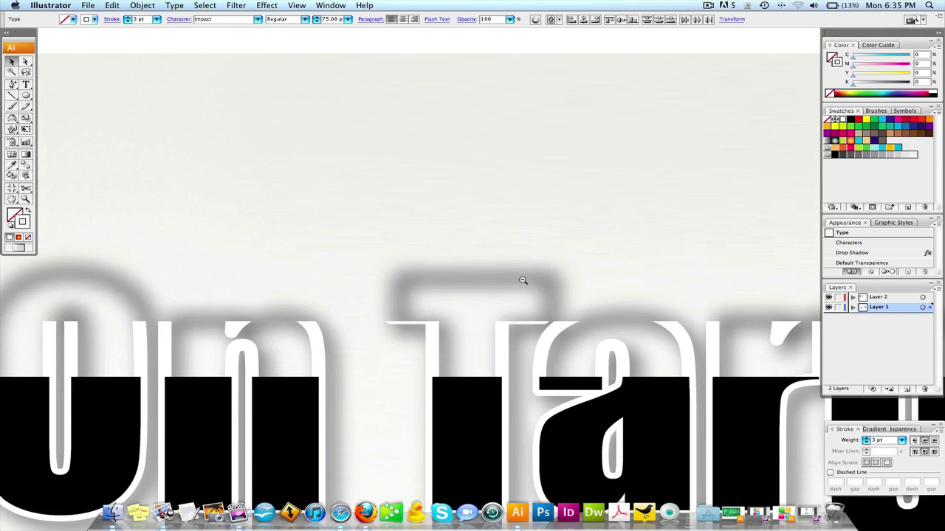
alt+super+click(523, 281)
alt+super+click(523, 281)
alt+super+click(522, 281)
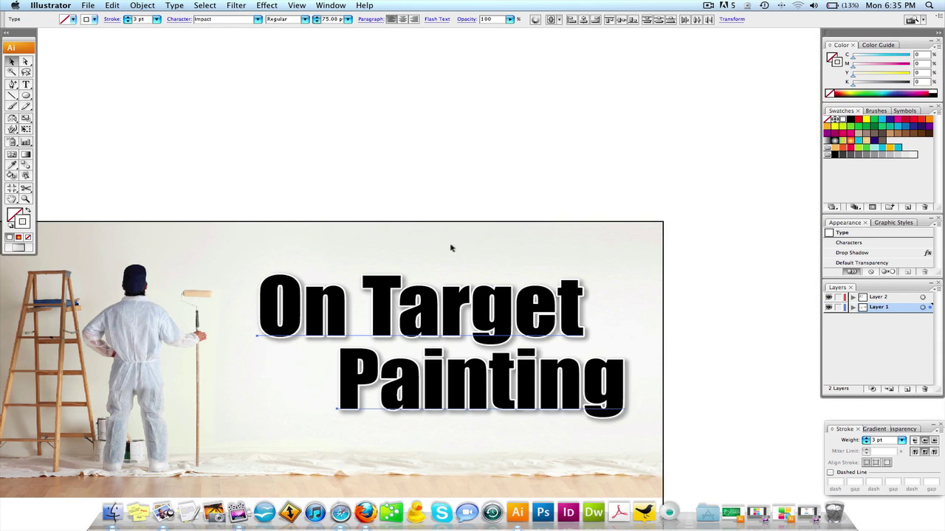
click(406, 195)
Lock the original flyer's title lettering that overlaps the paint can so it stays out of the selection.
drag(445, 273, 520, 191)
alt+super+click(419, 265)
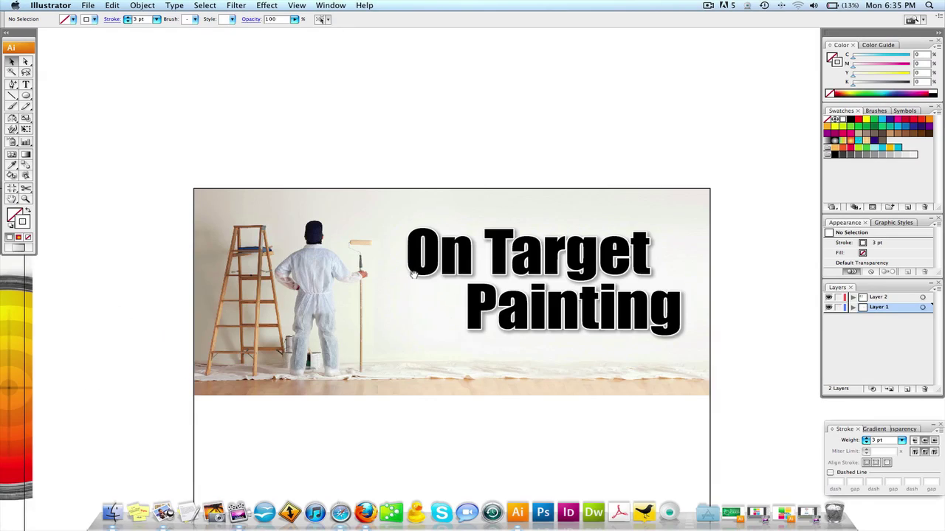
drag(366, 316, 518, 300)
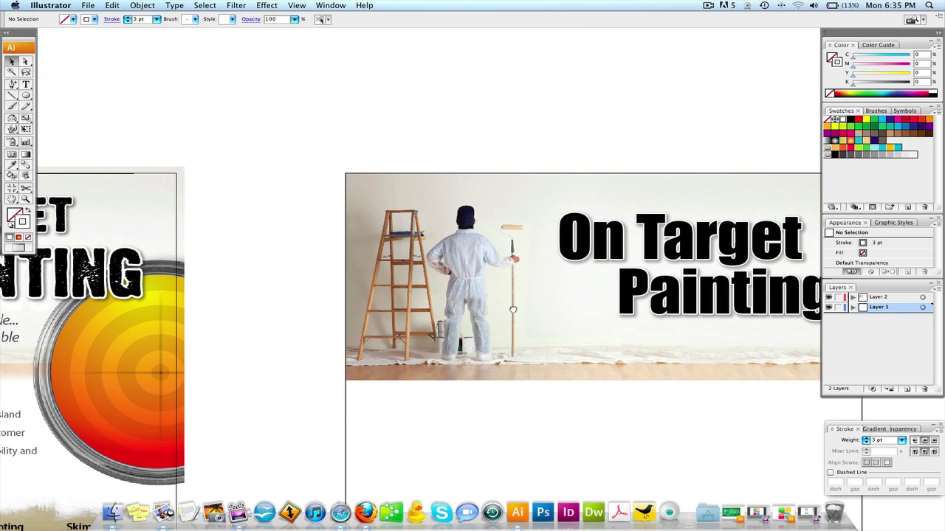
alt+super+click(279, 318)
drag(348, 315, 292, 318)
click(206, 220)
key(shift+super+a)
drag(272, 218, 216, 222)
drag(163, 153, 190, 267)
key(super+2)
key(super+z)
drag(108, 162, 137, 275)
key(super+2)
key(shift+super+a)
Lock the thin strip running along the bottom edge of the original flyer's photo.
mouse_move(258, 167)
mouse_down()
mouse_move(316, 333)
mouse_move(310, 384)
mouse_move(296, 369)
mouse_up()
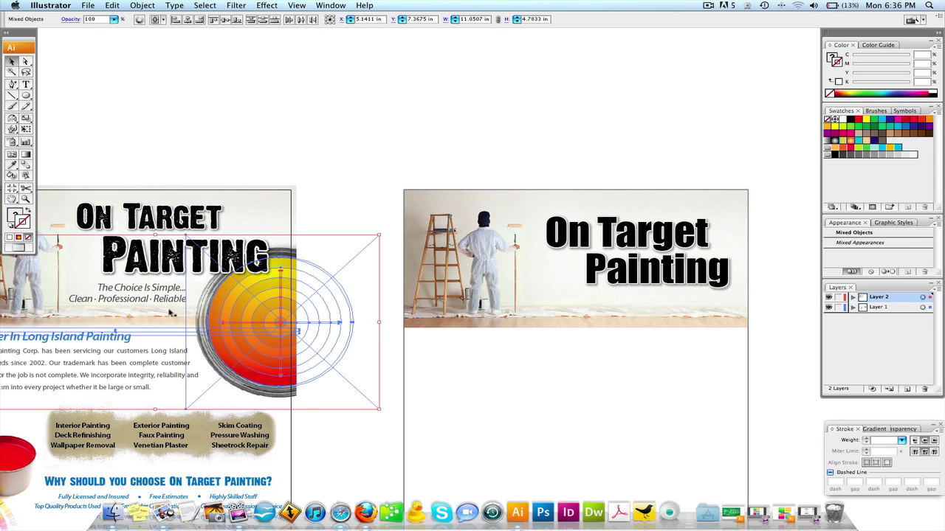
drag(182, 302, 373, 301)
drag(67, 307, 146, 349)
key(super+2)
Duplicate the paint can with its target rings from the original flyer onto the new page's right edge, below "Painting".
drag(338, 284, 279, 286)
drag(330, 218, 476, 409)
scroll(443, 383, right, 3)
mouse_move(234, 180)
mouse_down()
mouse_move(311, 251)
mouse_move(341, 372)
mouse_move(308, 355)
mouse_move(373, 343)
mouse_move(735, 352)
mouse_up()
click(664, 107)
drag(727, 130, 579, 98)
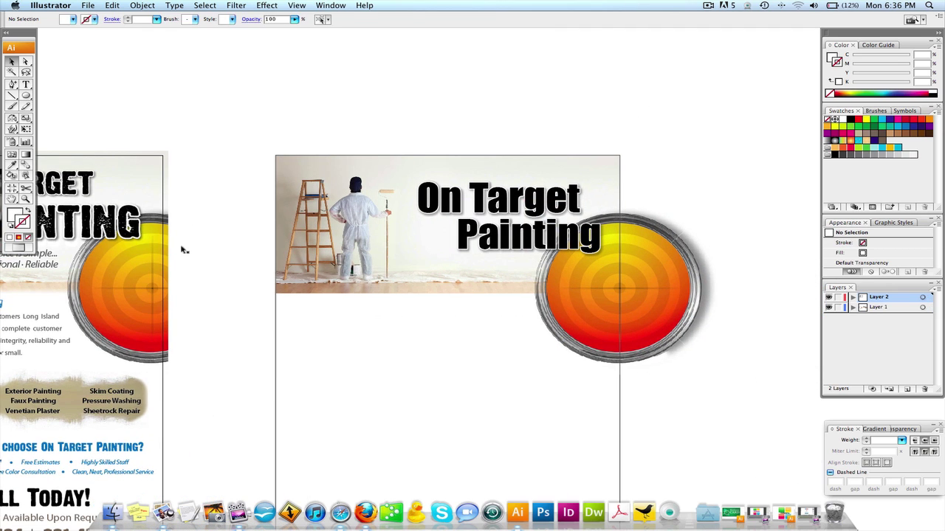
Unlock all objects and duplicate the original flyer's white masking rectangle over the part of the new can that overhangs the page.
click(214, 287)
click(205, 196)
key(alt+super+2)
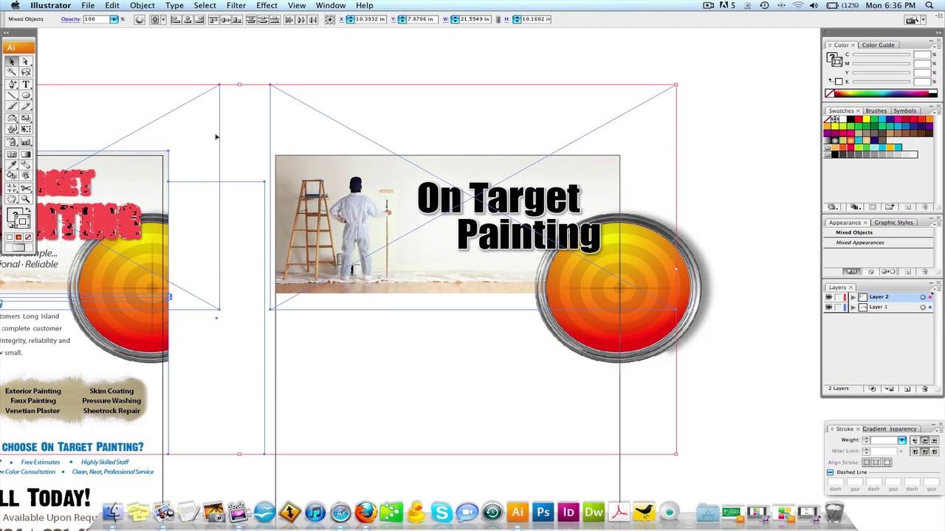
click(243, 62)
click(219, 180)
click(209, 327)
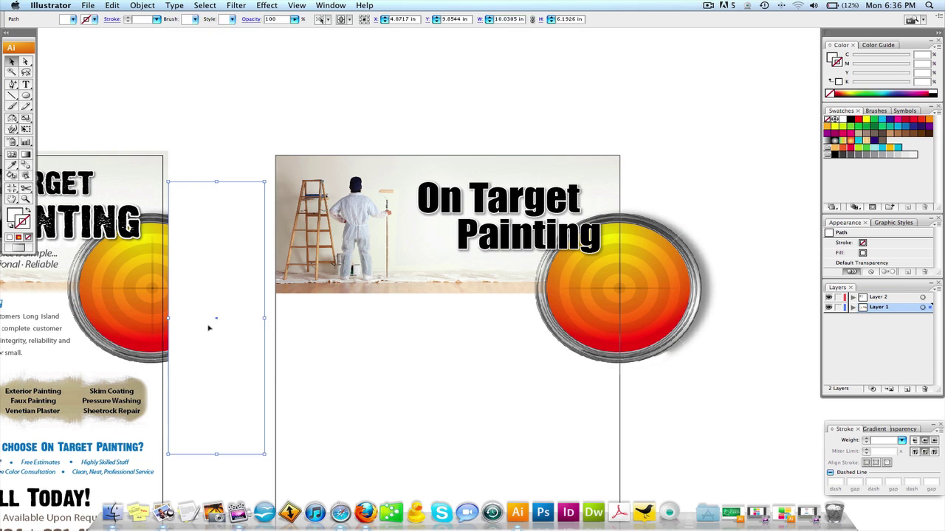
mouse_move(208, 328)
mouse_down()
mouse_move(773, 329)
mouse_move(654, 327)
mouse_move(668, 326)
mouse_up()
key(a)
click(570, 276)
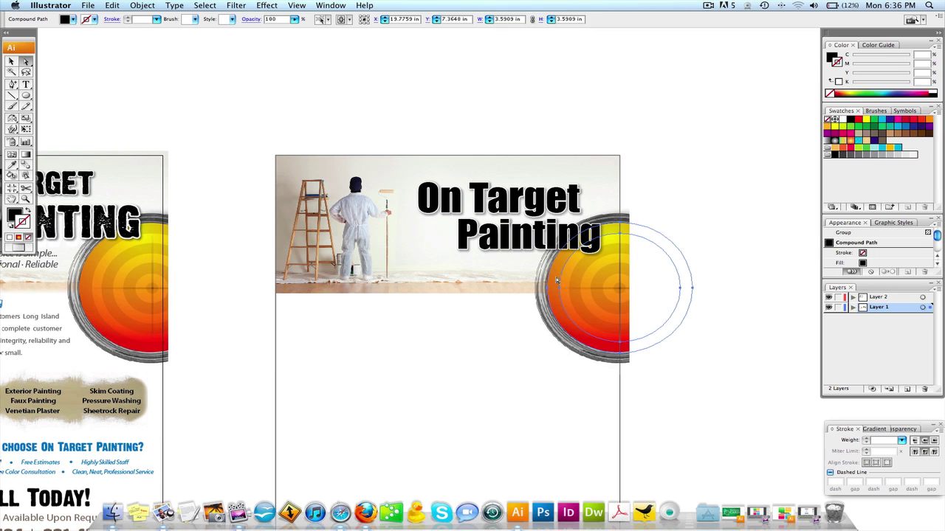
click(596, 228)
click(679, 315)
click(679, 317)
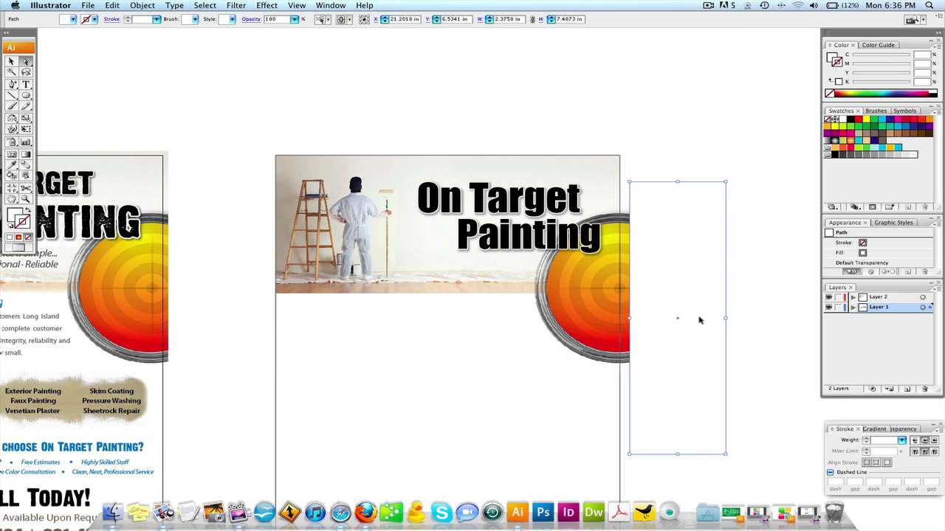
key(super+shift+bracketleft)
key(super+z)
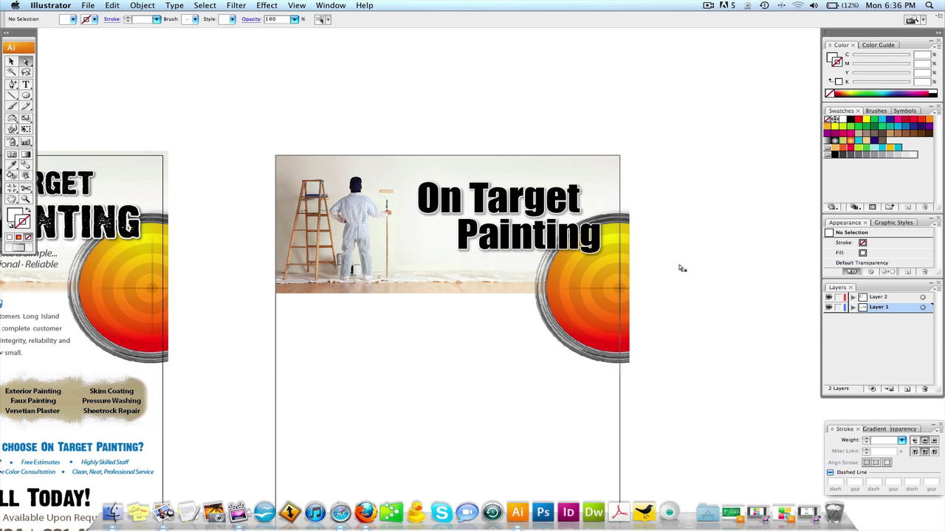
Shift the duplicated white masking rectangle left until its inner edge meets the new page's right edge.
drag(679, 268, 670, 268)
click(729, 258)
scroll(741, 263, left, 2)
click(11, 62)
click(255, 95)
drag(350, 141, 431, 112)
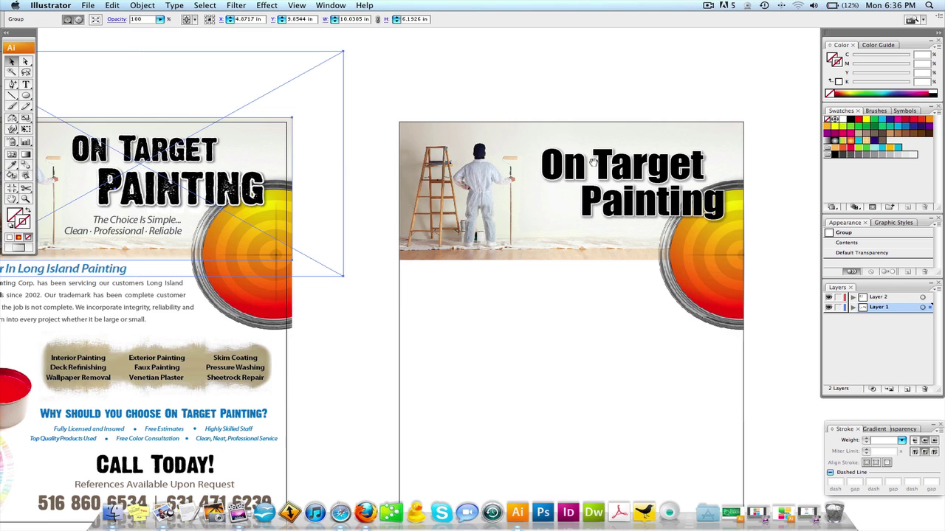
drag(593, 161, 580, 161)
drag(755, 179, 717, 197)
key(shift+Right)
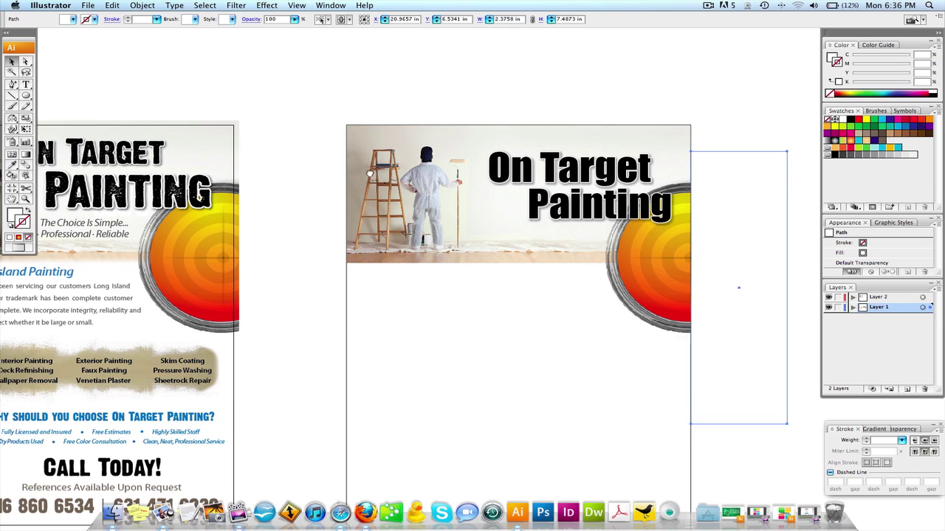
Move the blue heading "A Leader In Long Island Painting" from the original flyer to the new page, just below the photo's left part.
drag(386, 171, 391, 169)
drag(540, 232, 572, 233)
drag(299, 247, 445, 246)
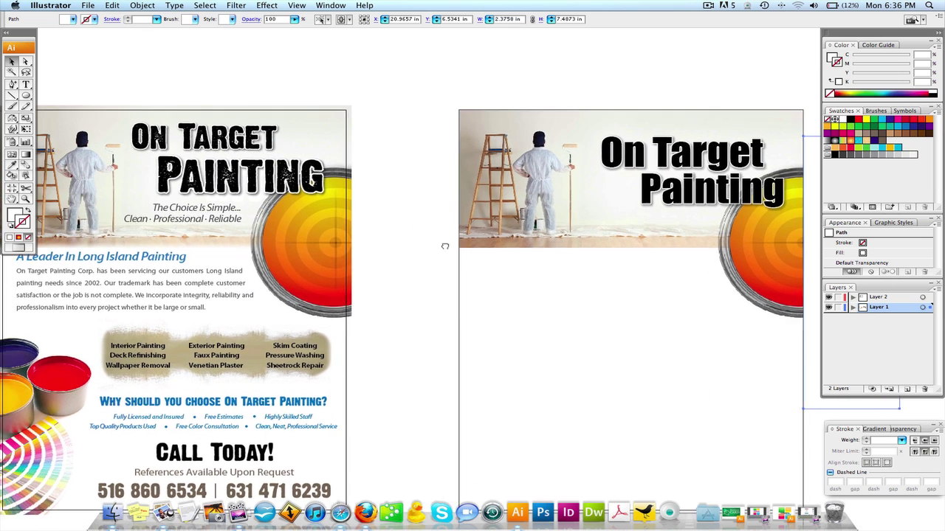
scroll(445, 246, left, 6)
scroll(275, 251, right, 5)
click(156, 255)
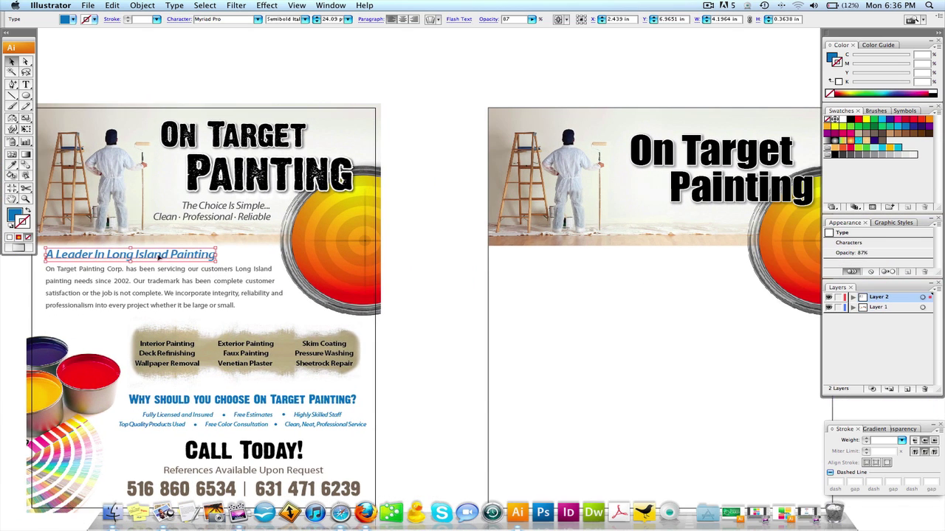
mouse_move(155, 258)
mouse_down()
mouse_move(653, 265)
mouse_move(601, 266)
mouse_move(608, 259)
mouse_up()
drag(620, 287, 581, 288)
click(158, 279)
click(163, 269)
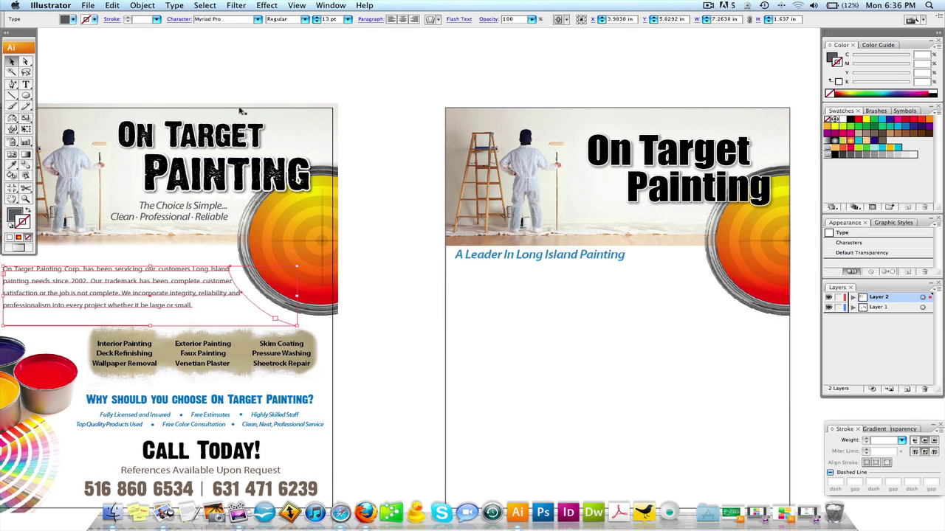
scroll(396, 163, down, 1)
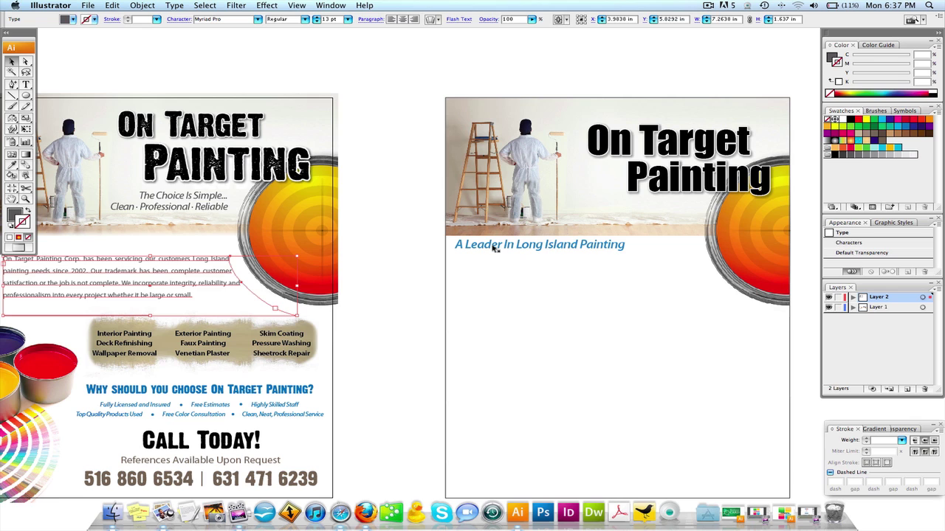
drag(493, 248, 492, 250)
Copy the entire text of the company description paragraph on the original flyer.
click(183, 261)
drag(168, 259, 185, 259)
key(super+z)
click(25, 84)
click(74, 260)
key(super+a)
key(super+c)
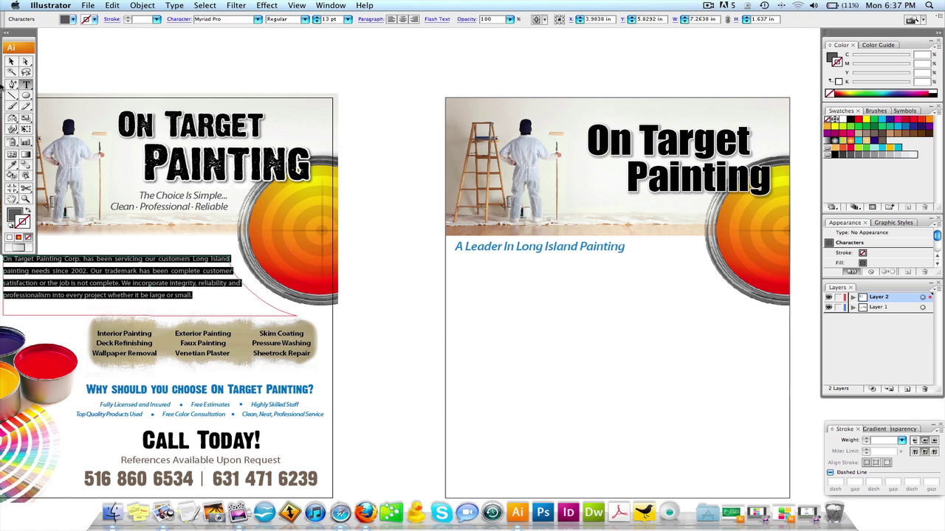
Paste the copied paragraph into a new text box below the new page's heading, narrowed to end before the paint can.
click(11, 62)
click(56, 77)
click(26, 85)
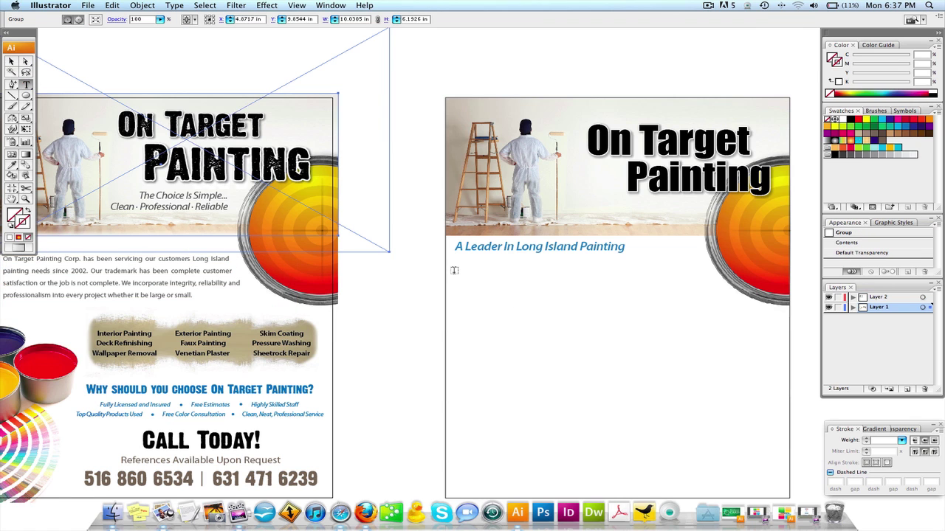
mouse_move(454, 267)
mouse_down()
mouse_move(712, 334)
mouse_move(761, 334)
mouse_up()
key(super+v)
key(Escape)
drag(759, 303, 601, 325)
click(689, 318)
click(667, 350)
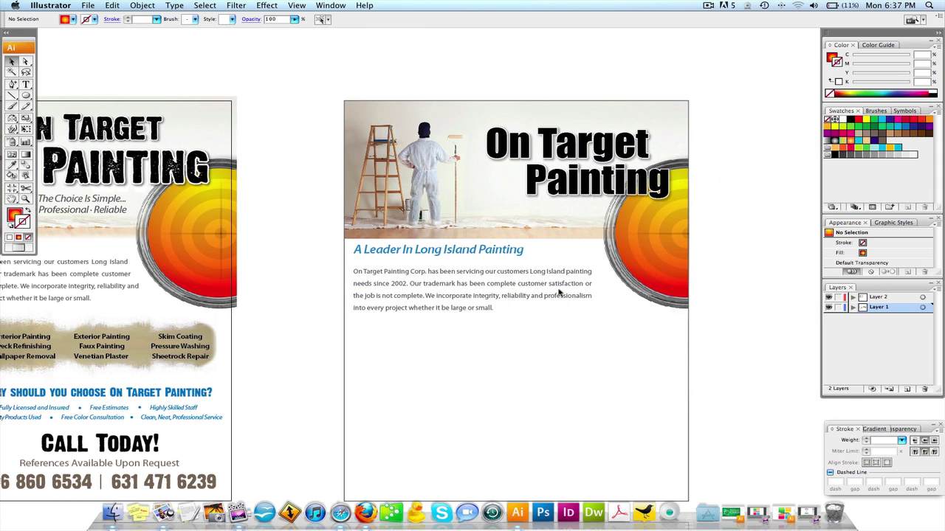
Slant the paragraph box's right side by moving only its lower right corner outward under the paint can, and raise the bottom edge.
click(592, 273)
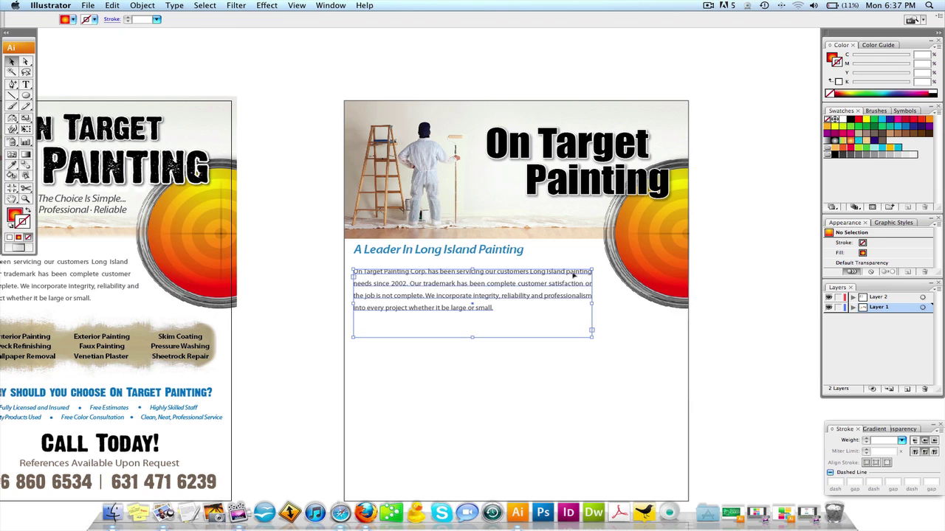
click(592, 338)
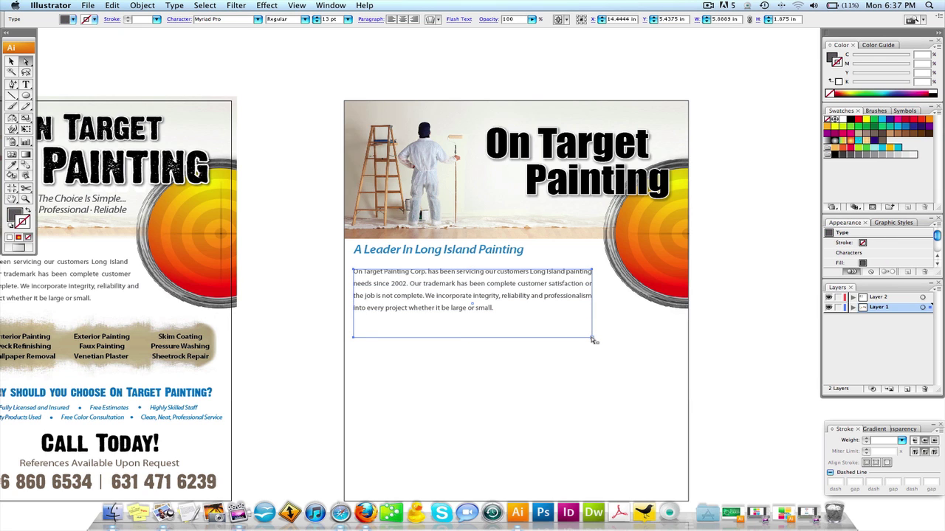
scroll(486, 319, left, 6)
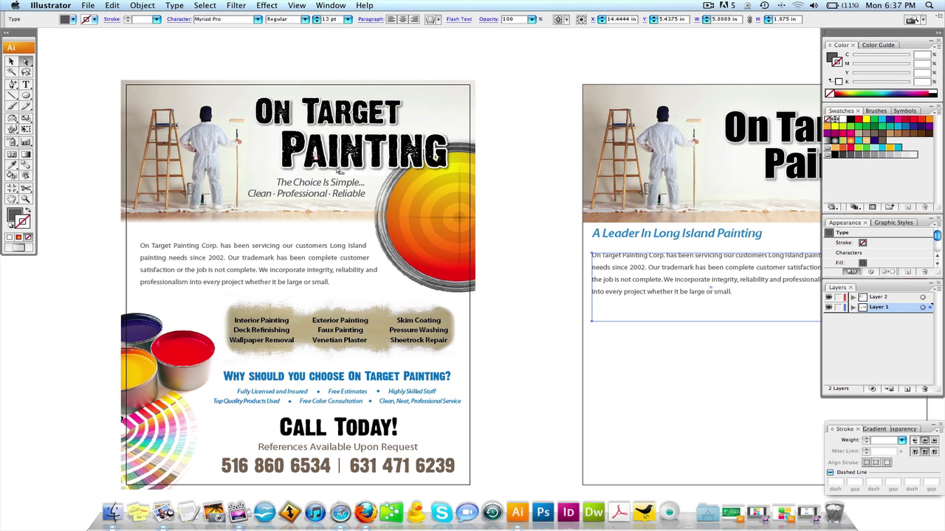
drag(701, 262, 487, 266)
click(614, 323)
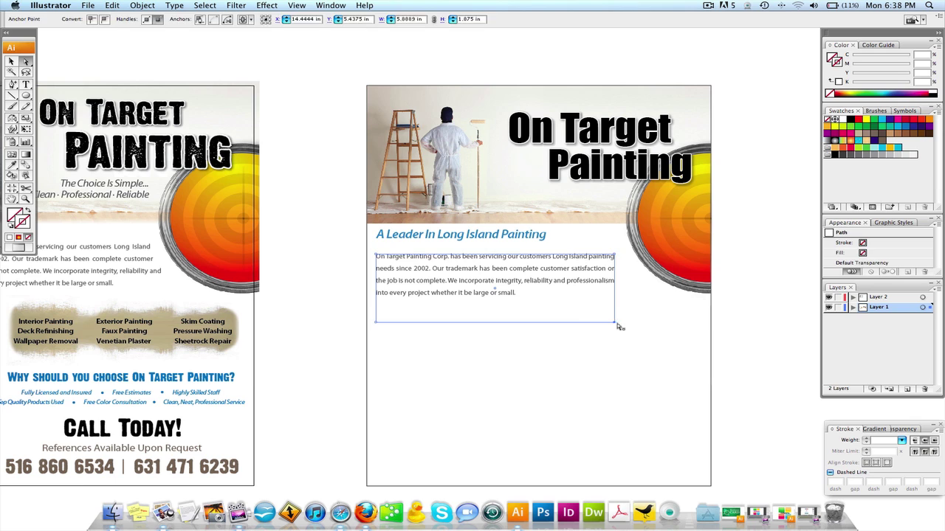
click(623, 325)
click(588, 283)
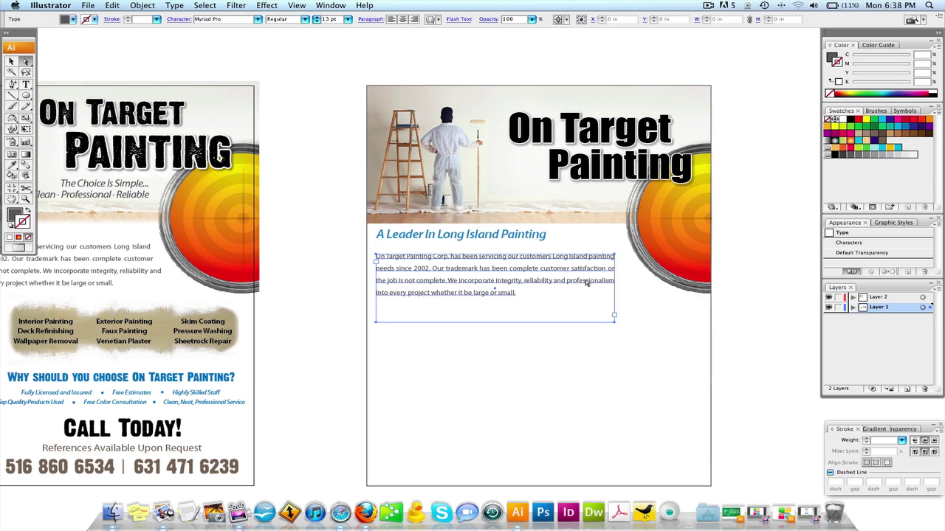
click(613, 323)
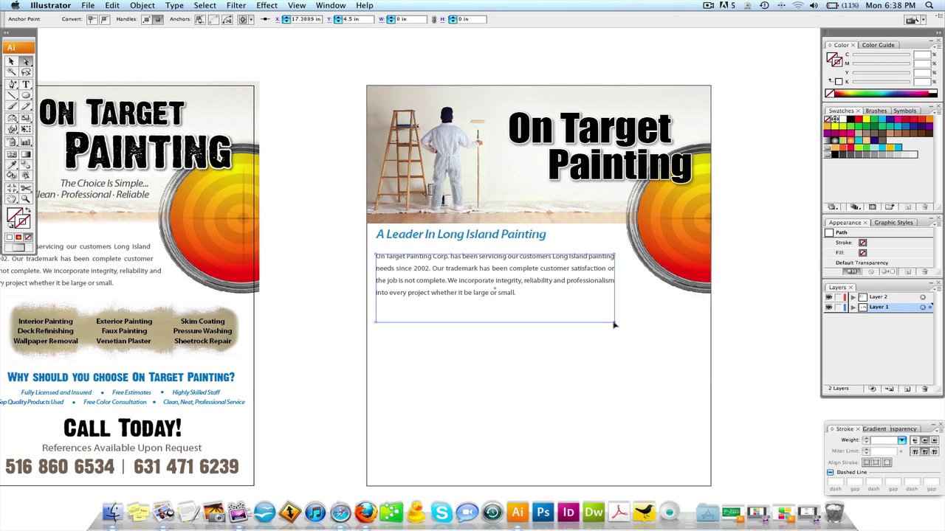
drag(614, 324, 697, 322)
drag(571, 322, 566, 304)
drag(697, 303, 684, 303)
click(695, 309)
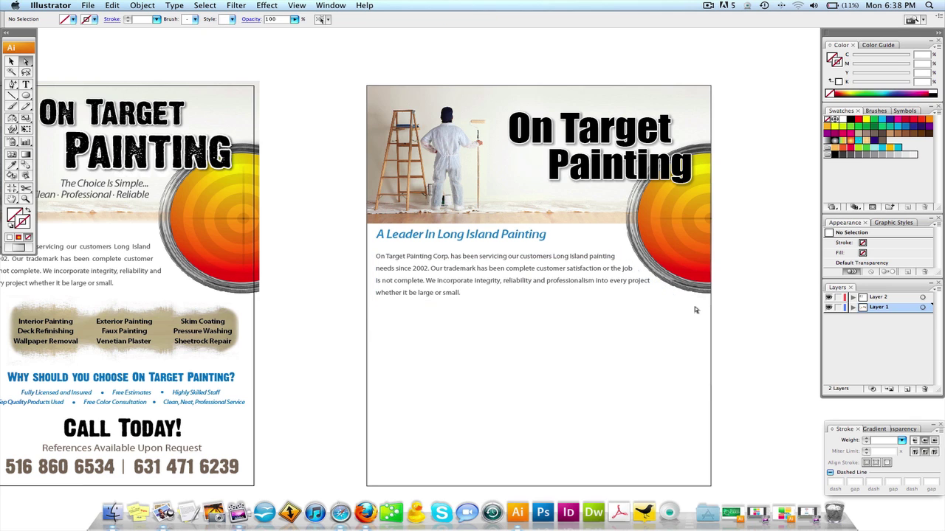
Add an anchor point midway along the paragraph box's slanted edge and move it slightly down, away from the paint can.
click(656, 289)
key(super+2)
click(620, 274)
key(p)
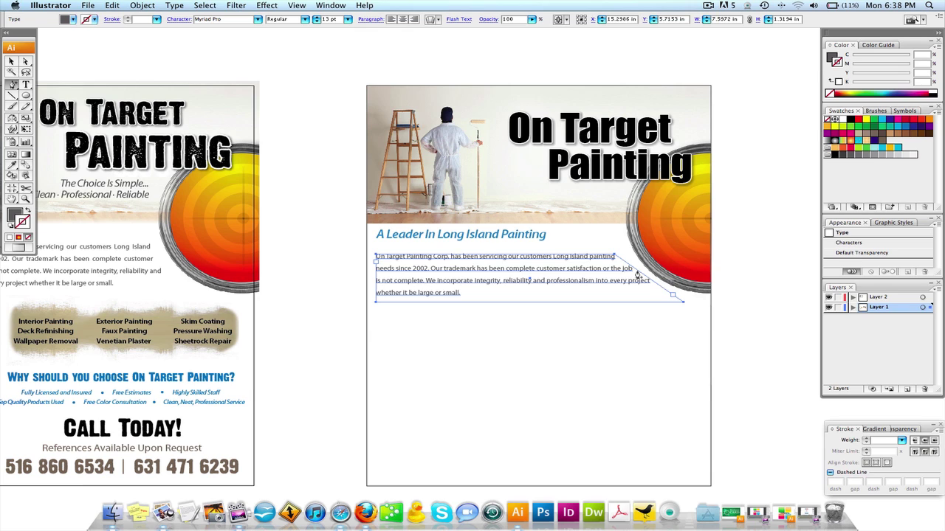
click(638, 277)
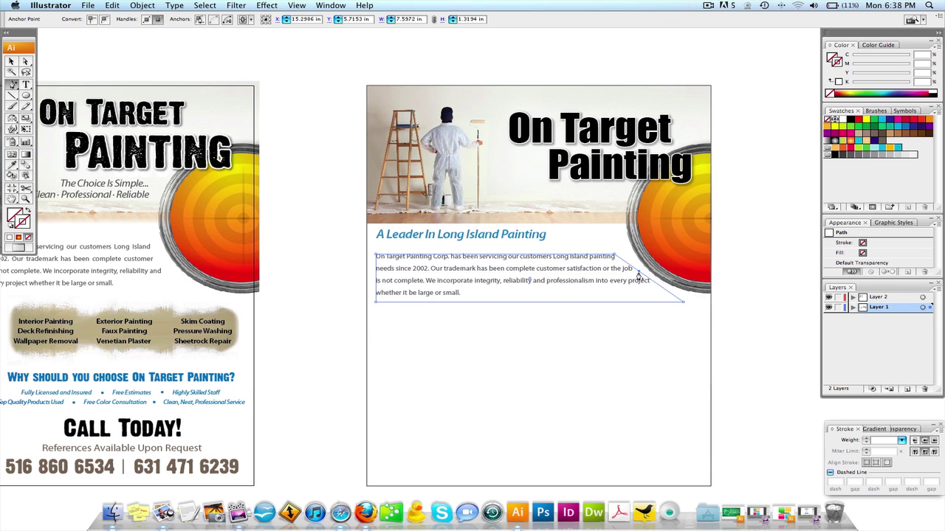
key(a)
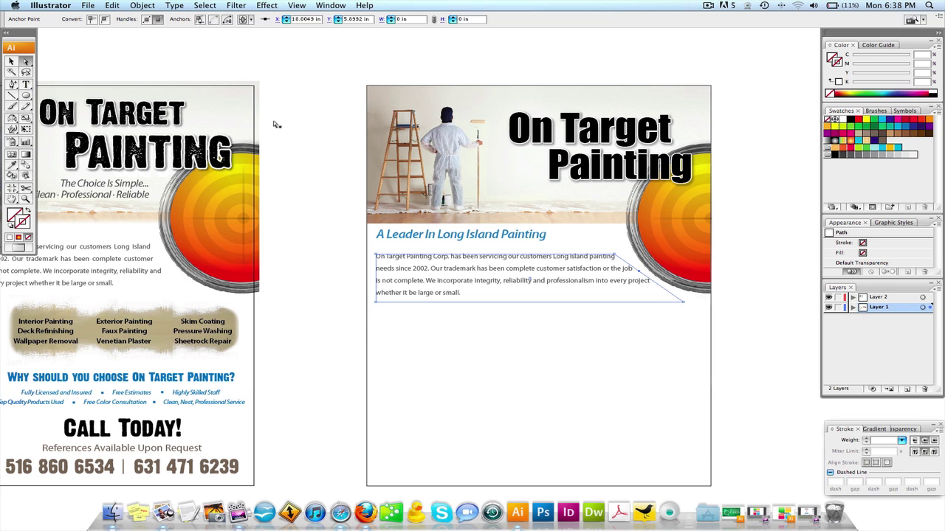
click(639, 275)
drag(641, 282, 641, 283)
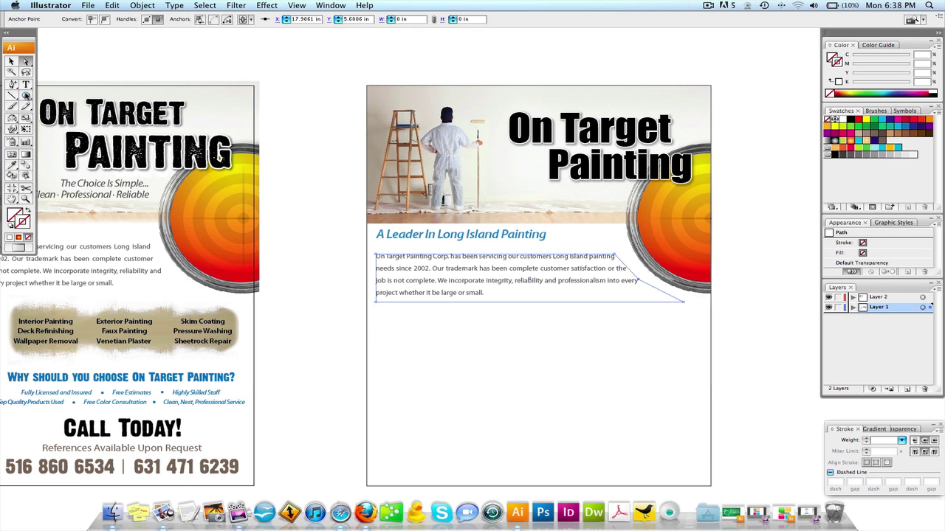
Convert the added anchor point to a smooth point so the paragraph box's edge curves around the paint can.
click(12, 85)
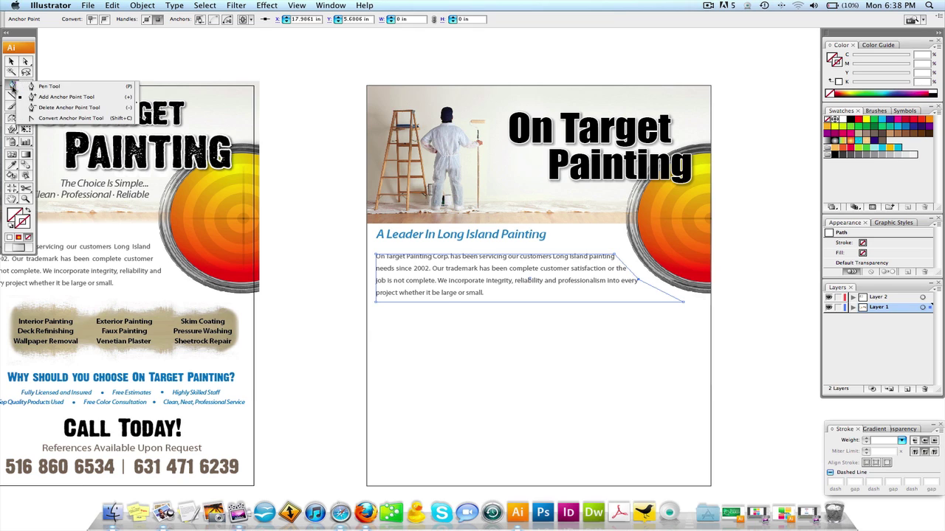
click(52, 120)
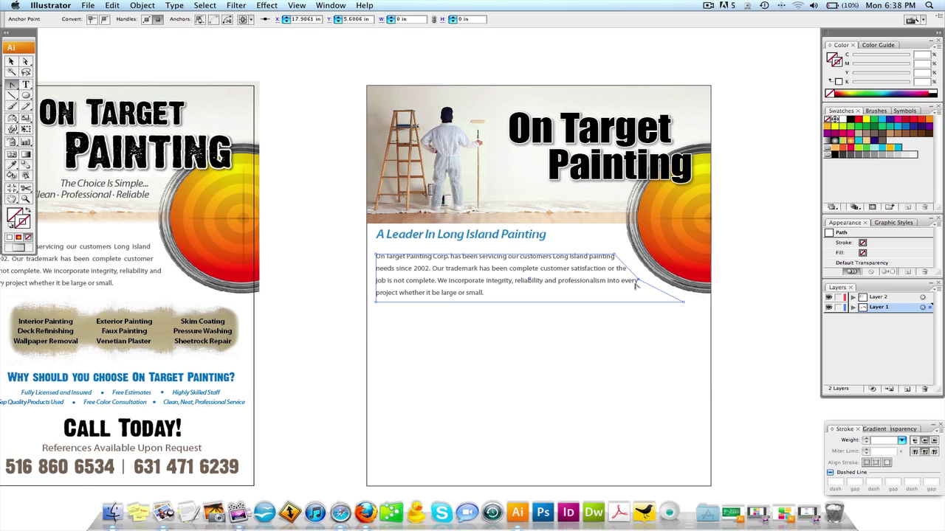
drag(639, 282, 657, 300)
key(a)
click(648, 318)
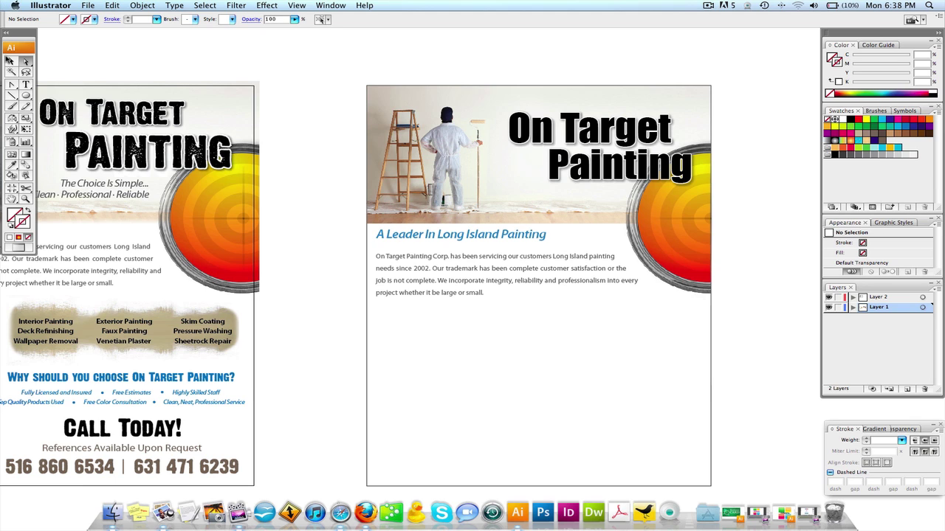
Lock the original flyer's photo group.
click(10, 60)
click(139, 64)
scroll(410, 165, left, 2)
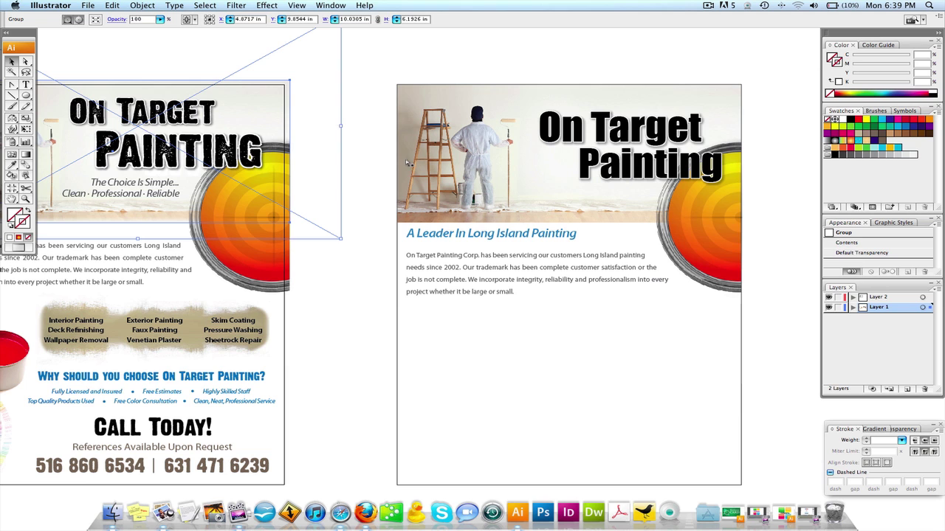
key(super+2)
drag(488, 235, 583, 231)
scroll(582, 230, left, 3)
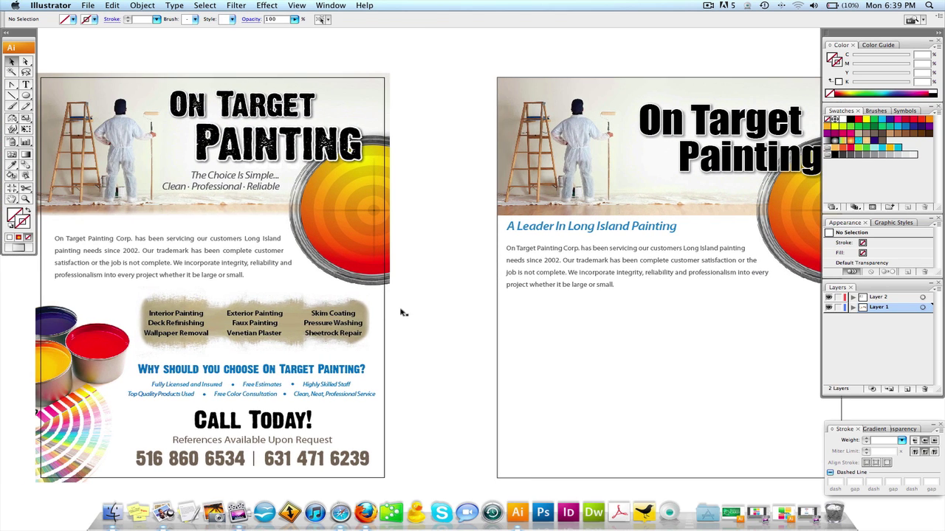
drag(278, 344, 278, 344)
key(super+z)
key(super+2)
Try to duplicate the services list with its brown brush background from the original flyer to the new page, leaving out the paint cans.
drag(395, 313, 153, 333)
click(155, 335)
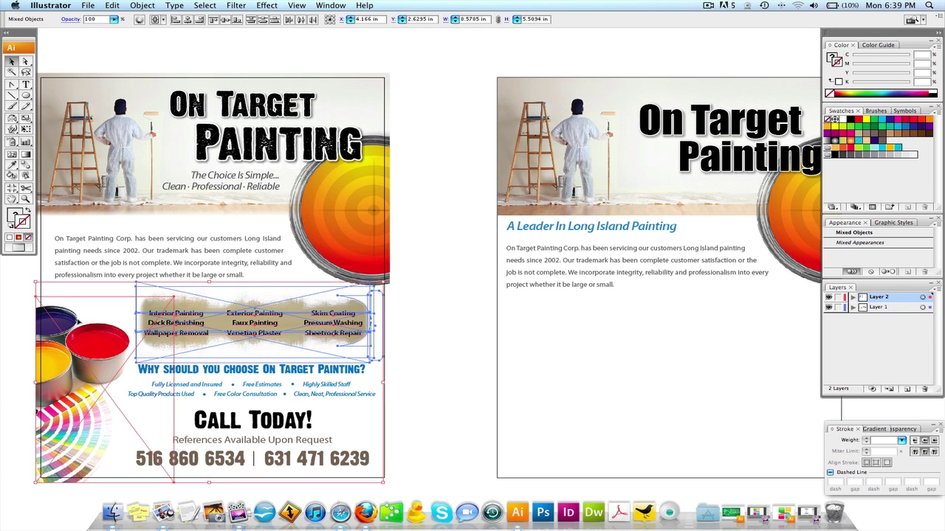
shift+click(78, 322)
drag(270, 316, 769, 316)
drag(693, 386, 496, 384)
drag(528, 322, 490, 324)
key(super+shift+a)
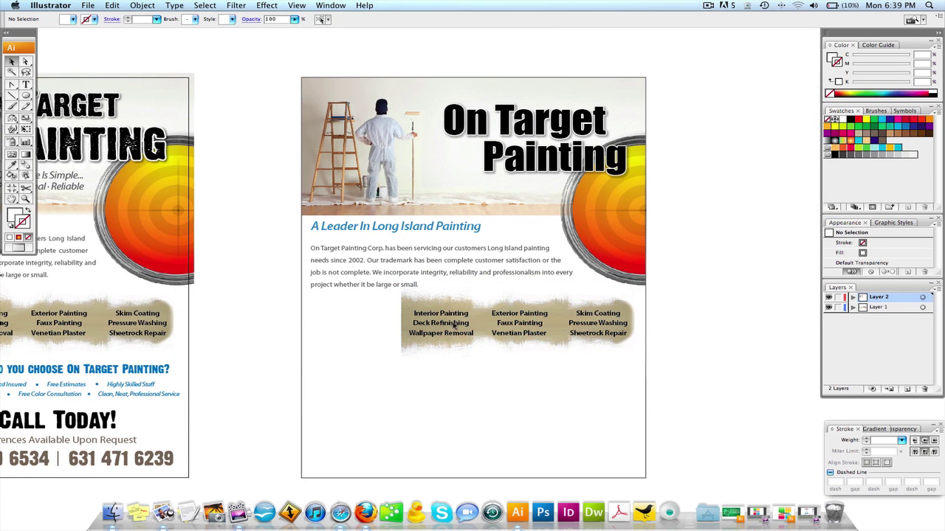
Check the original services block for its missing left mask and undo the duplication on the new page.
scroll(344, 334, left, 5)
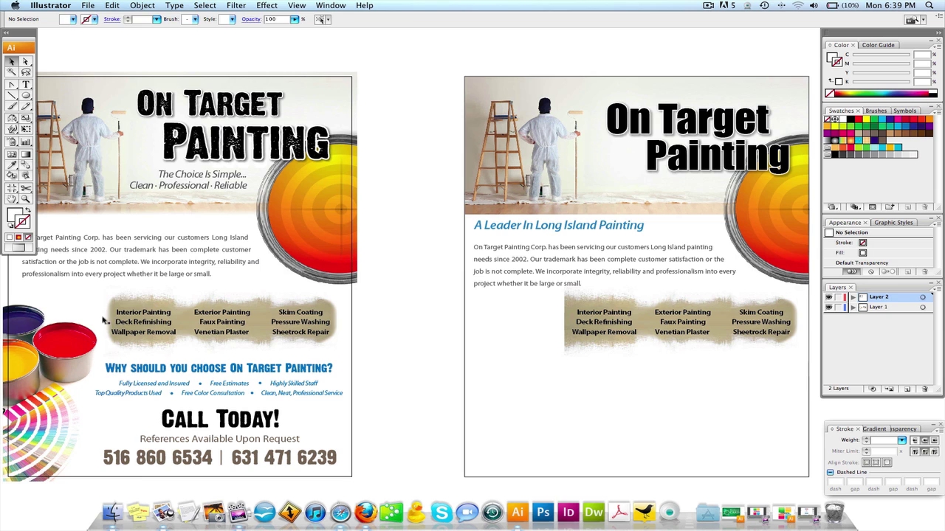
click(114, 320)
key(super+a)
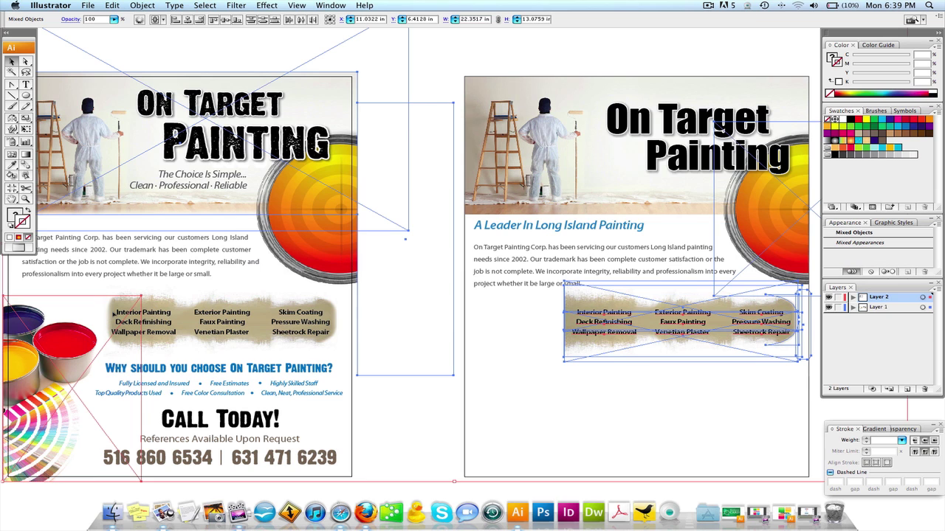
click(418, 338)
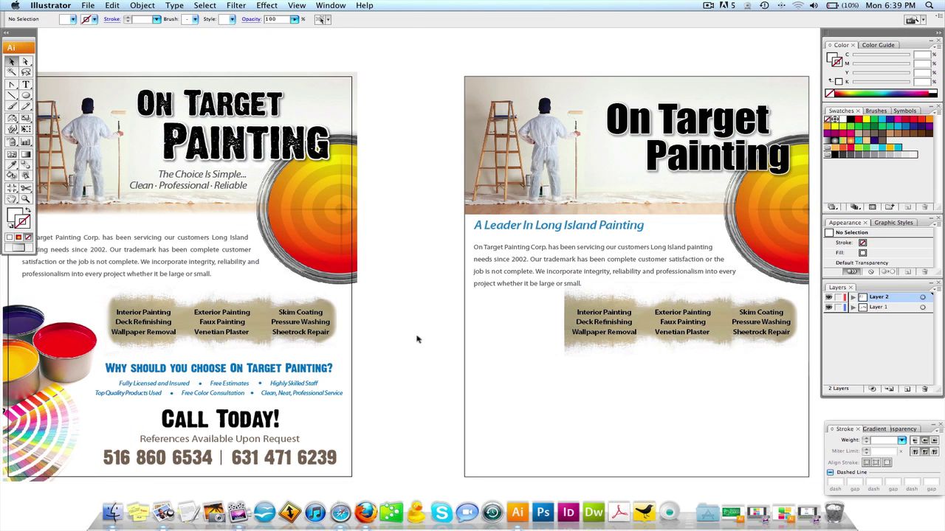
click(90, 329)
key(super+z)
key(super+z)
key(super+z)
key(super+z)
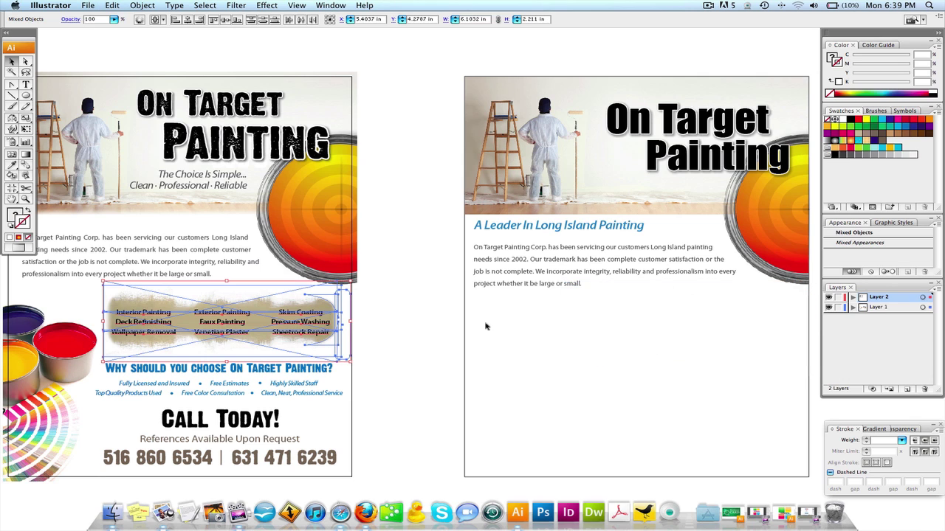
Duplicate the services list with its brown background and both end masks, without the paint cans, below the new page's paragraph.
mouse_move(399, 340)
mouse_down()
mouse_move(108, 303)
mouse_move(151, 318)
mouse_move(680, 342)
mouse_move(603, 341)
mouse_up()
shift+click(76, 334)
scroll(664, 333, right, 5)
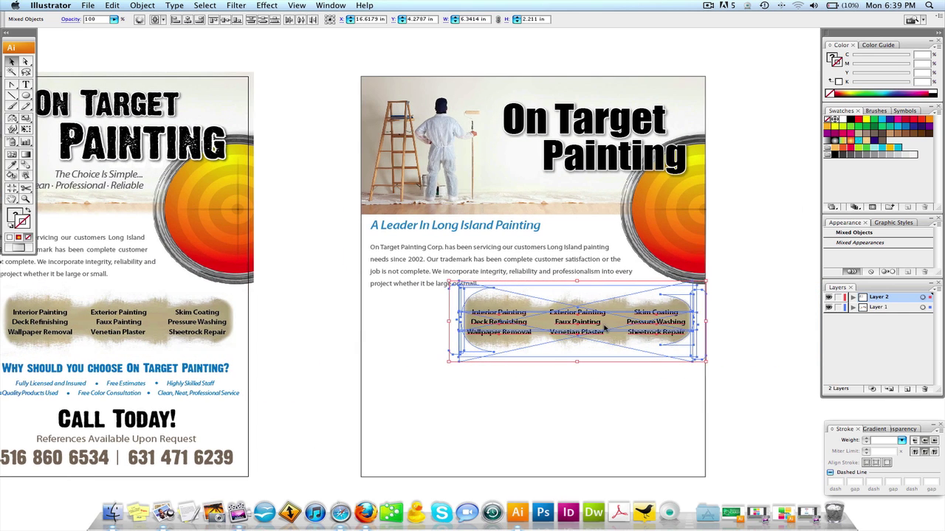
click(725, 326)
scroll(705, 339, right, 1)
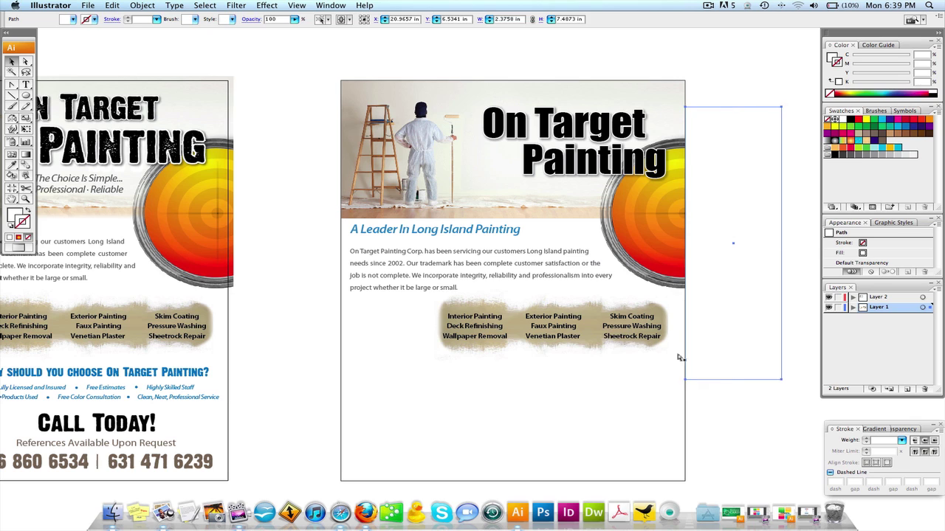
Dismiss the low-battery warning and select the service lines on the new page's brown block.
click(465, 314)
click(467, 318)
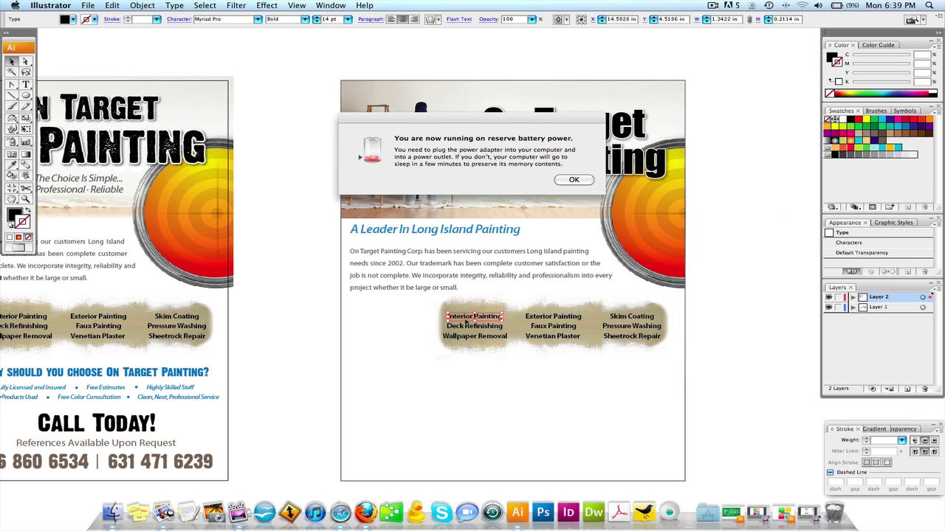
click(578, 181)
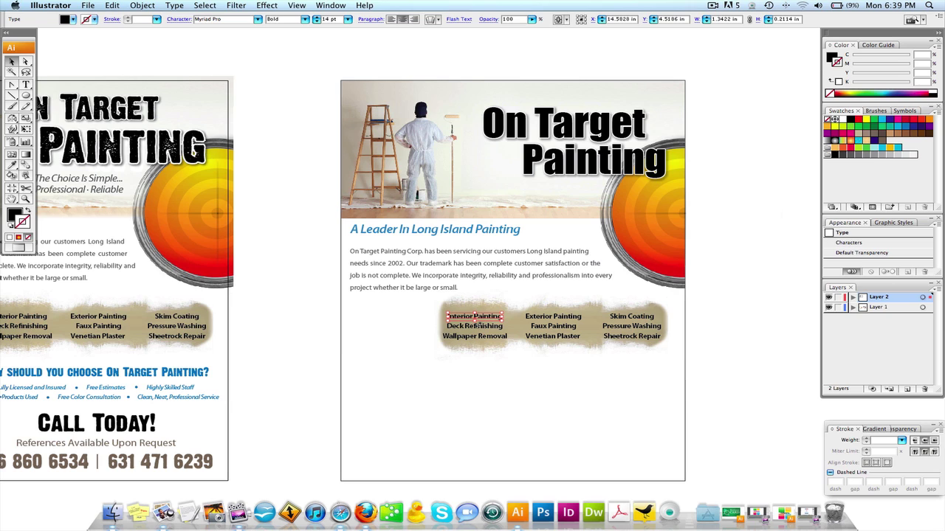
shift+click(485, 329)
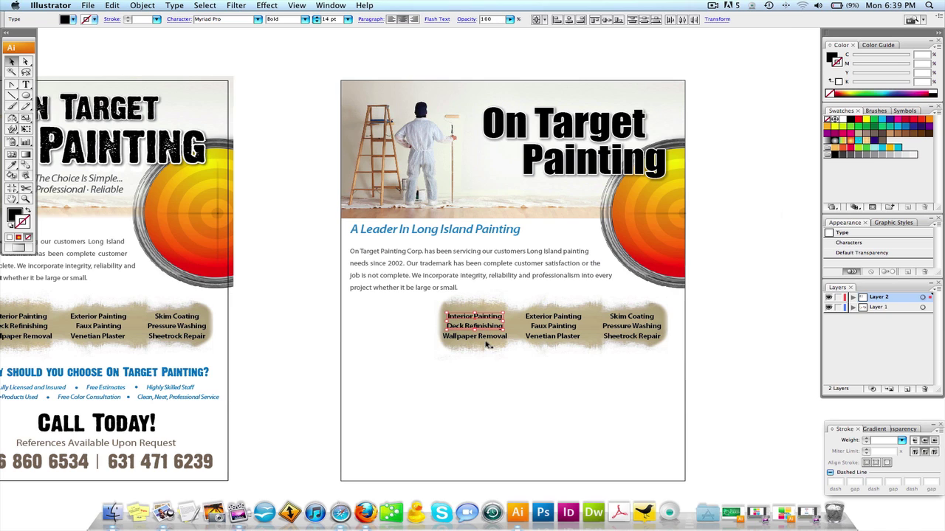
shift+click(489, 338)
shift+click(531, 325)
shift+click(636, 323)
drag(495, 345, 634, 339)
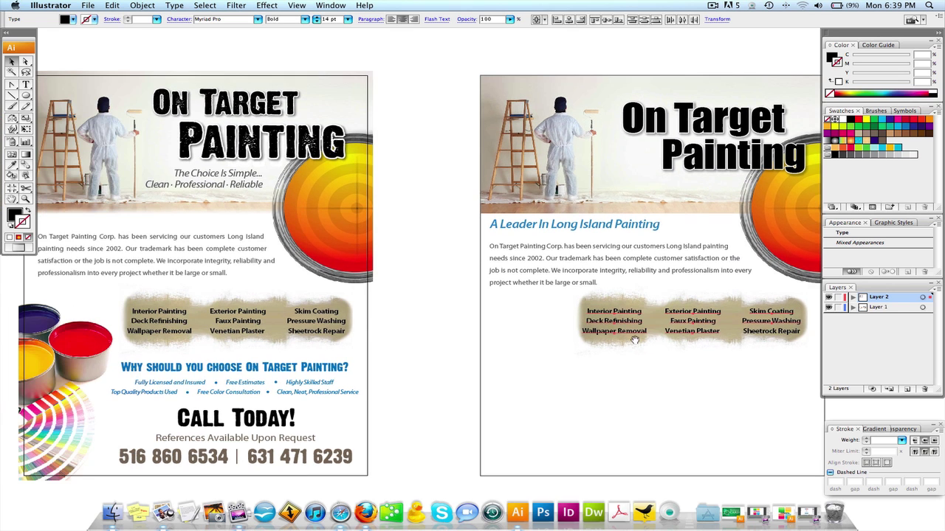
click(443, 298)
Move the paint cans and color fan image from the original flyer to the new page's lower-left corner.
drag(472, 300, 419, 296)
drag(373, 324, 478, 315)
drag(92, 339, 547, 338)
scroll(595, 338, right, 3)
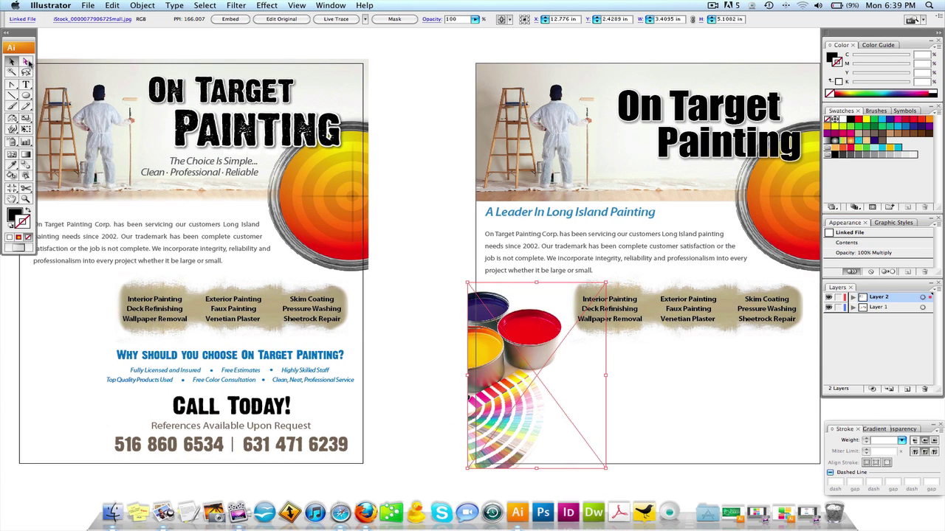
click(142, 62)
scroll(382, 107, right, 1)
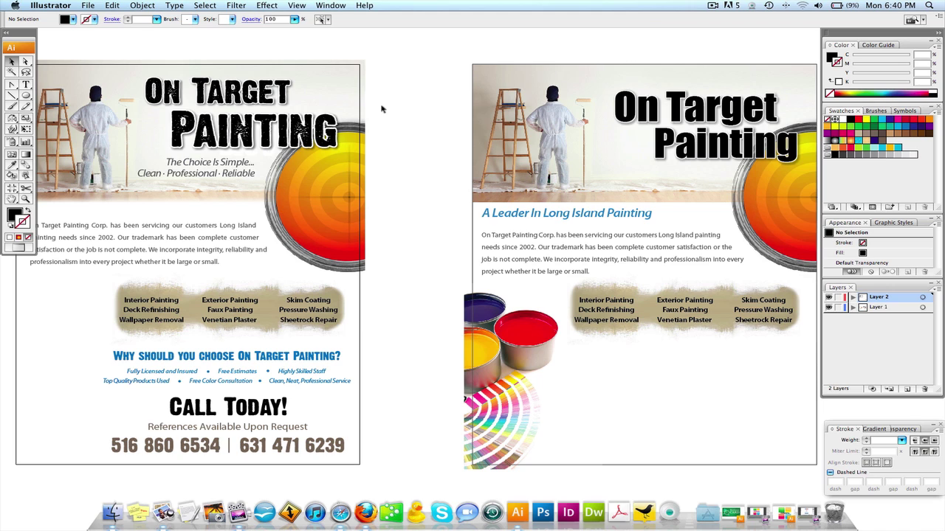
Draw a rectangle about 3.2 by 4.9 in inside the page edge over the paint cans image and make a clipping mask.
mouse_move(490, 322)
mouse_down()
mouse_move(519, 344)
mouse_move(475, 342)
mouse_move(470, 356)
mouse_up()
click(419, 344)
click(459, 354)
click(406, 352)
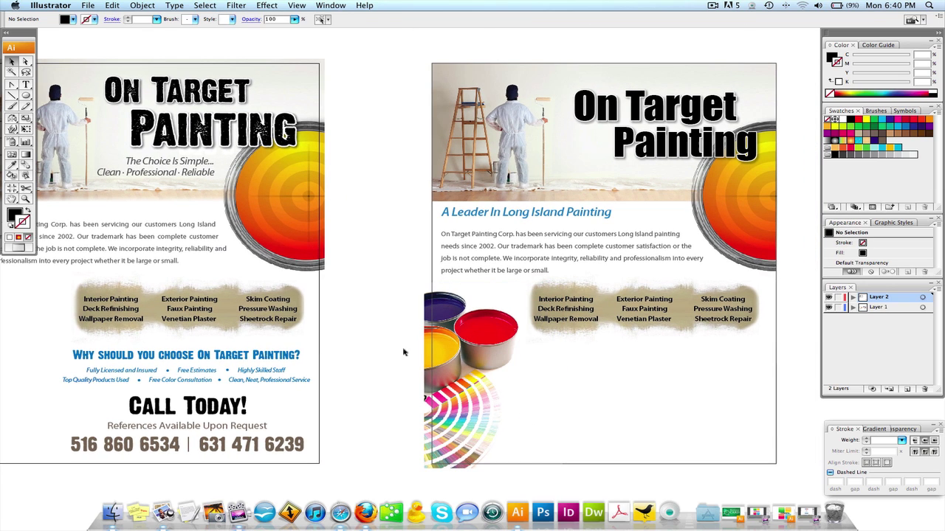
click(25, 96)
mouse_move(431, 288)
mouse_down()
mouse_move(532, 452)
mouse_move(562, 480)
mouse_move(560, 463)
mouse_up()
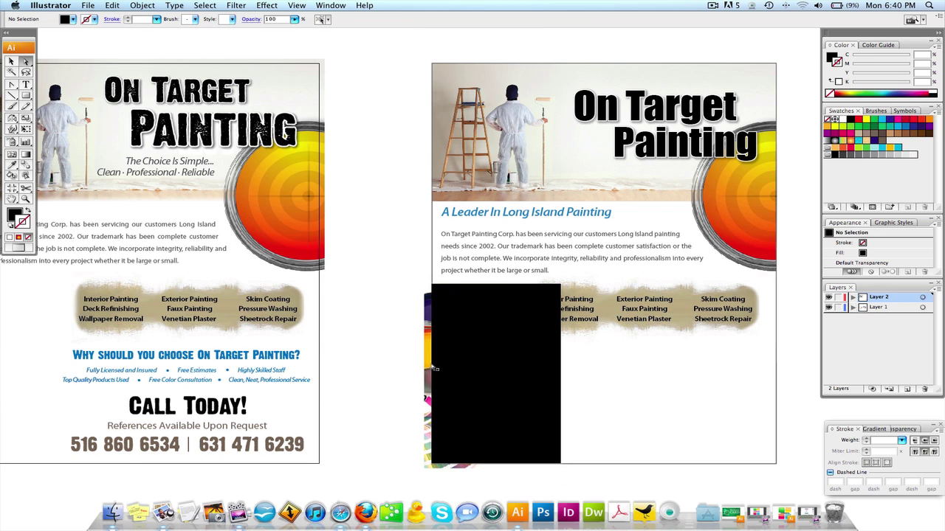
click(431, 367)
shift+click(426, 360)
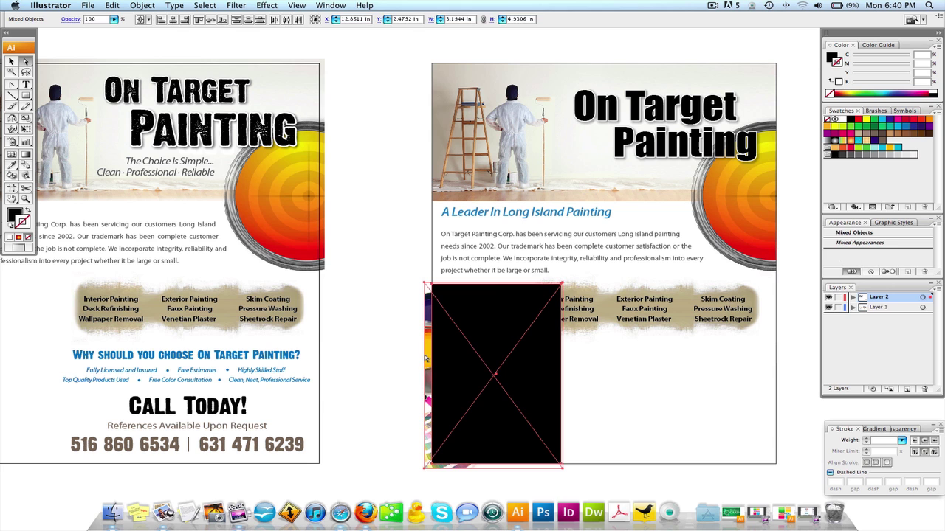
right_click(426, 356)
click(459, 394)
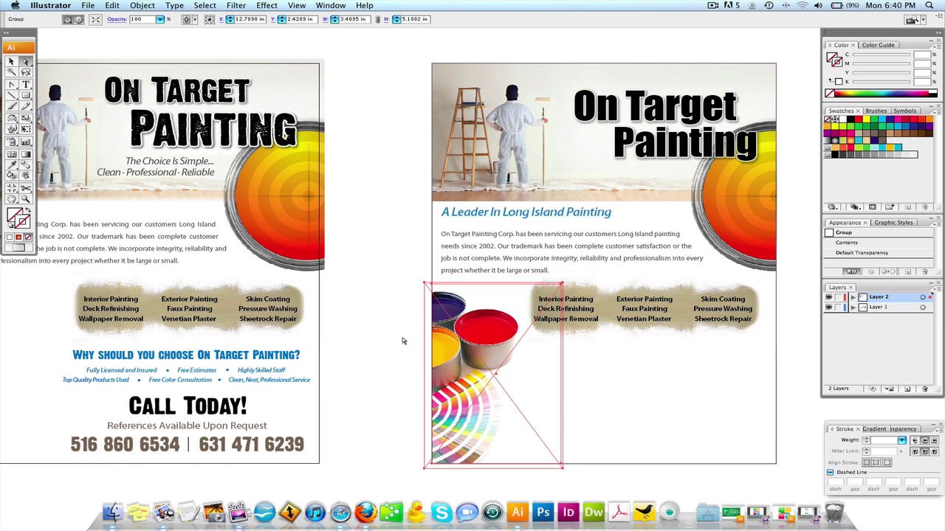
click(415, 334)
Delete the stray freeform path over the original flyer's blue bullet list.
drag(536, 349, 453, 333)
drag(383, 333, 364, 337)
drag(211, 339, 256, 334)
scroll(155, 346, left, 3)
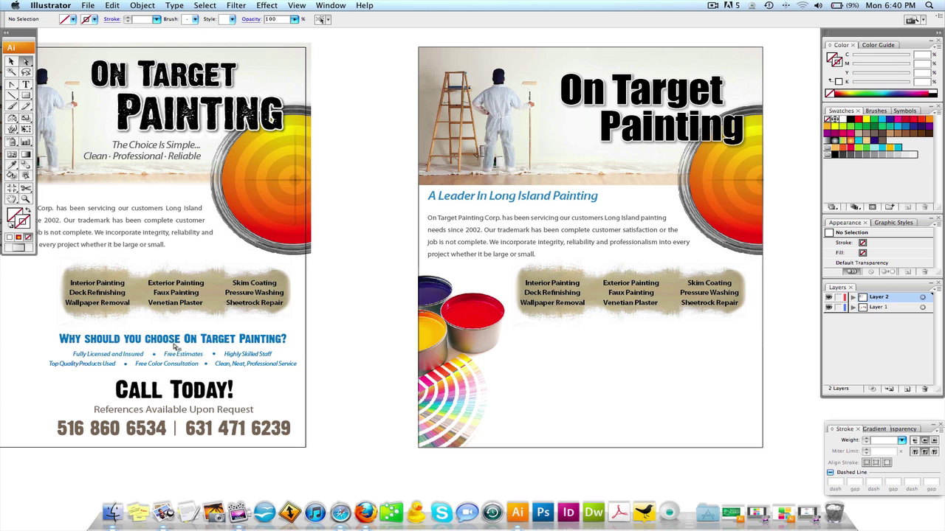
drag(96, 369, 299, 445)
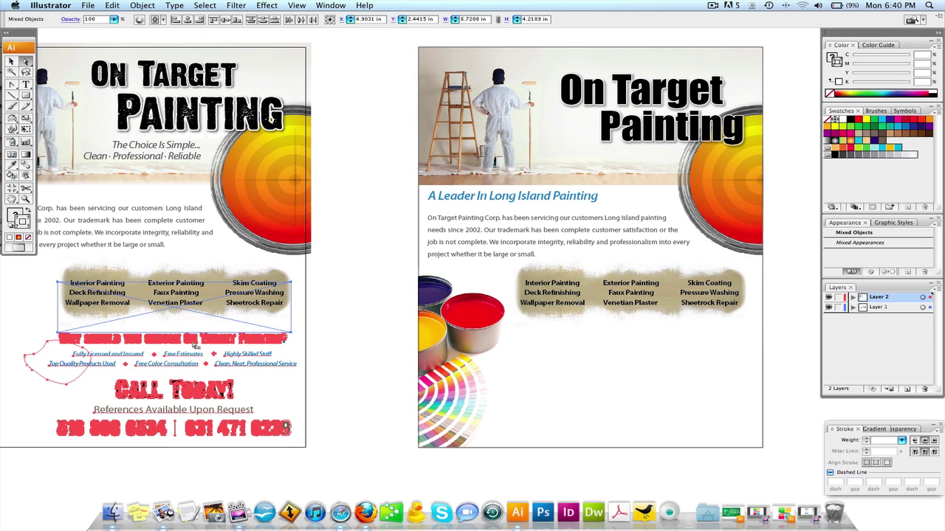
click(33, 338)
click(42, 351)
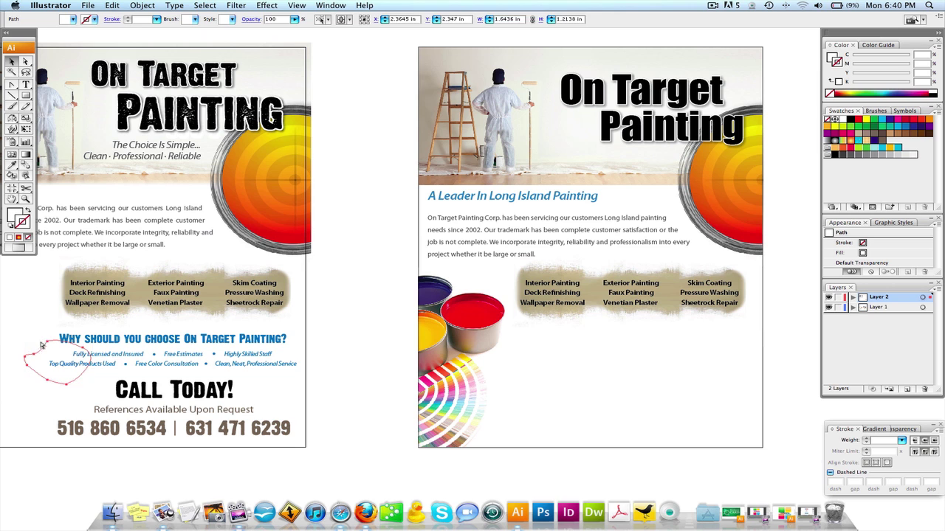
key(Delete)
Place the original flyer's blue heading, bullet list, Call Today, references and phone number lines below the new page's services block.
drag(50, 344, 299, 438)
drag(178, 344, 628, 355)
click(747, 395)
Align "Call Today!" and "References Available Upon Request" to a common horizontal center on the new page.
drag(752, 406, 478, 372)
drag(271, 294, 625, 424)
click(420, 258)
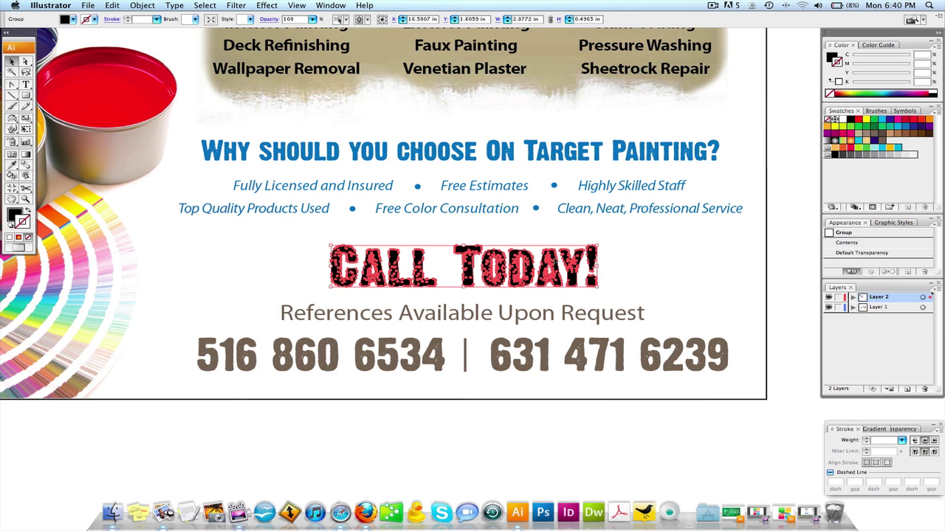
shift+click(538, 318)
click(709, 262)
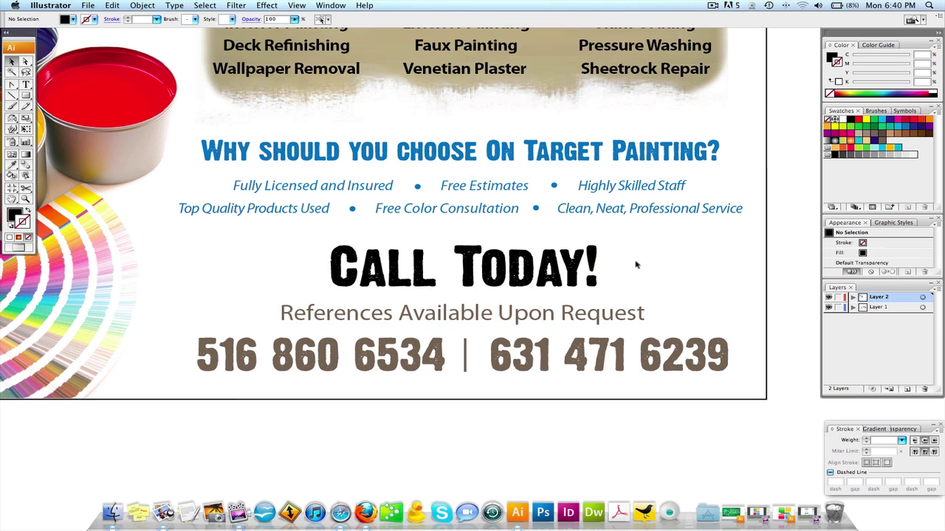
click(550, 271)
shift+click(519, 315)
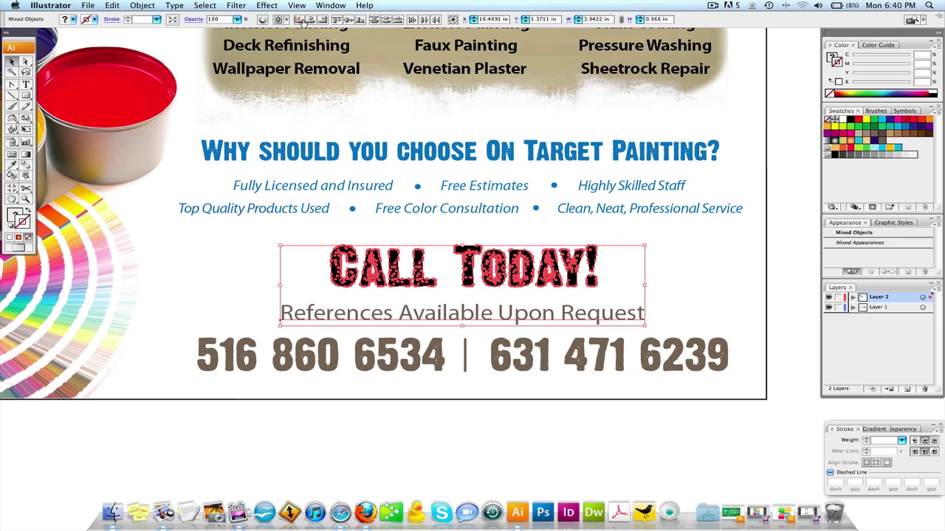
click(311, 20)
click(668, 282)
Show the rulers and place a vertical guide through the center of "Call Today!".
click(454, 323)
drag(352, 242, 622, 436)
alt+click(500, 280)
key(v)
click(438, 168)
key(super+shift+b)
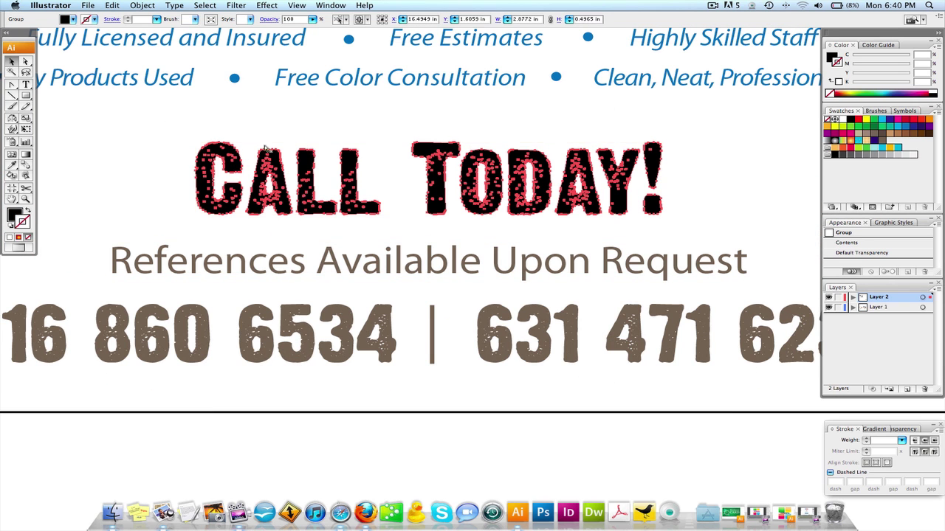
key(super+shift+b)
key(super+r)
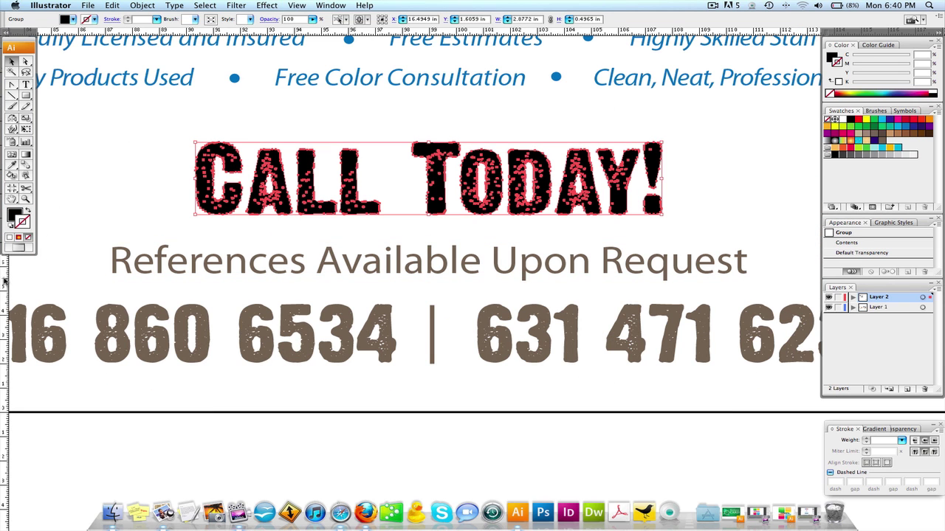
drag(4, 280, 430, 149)
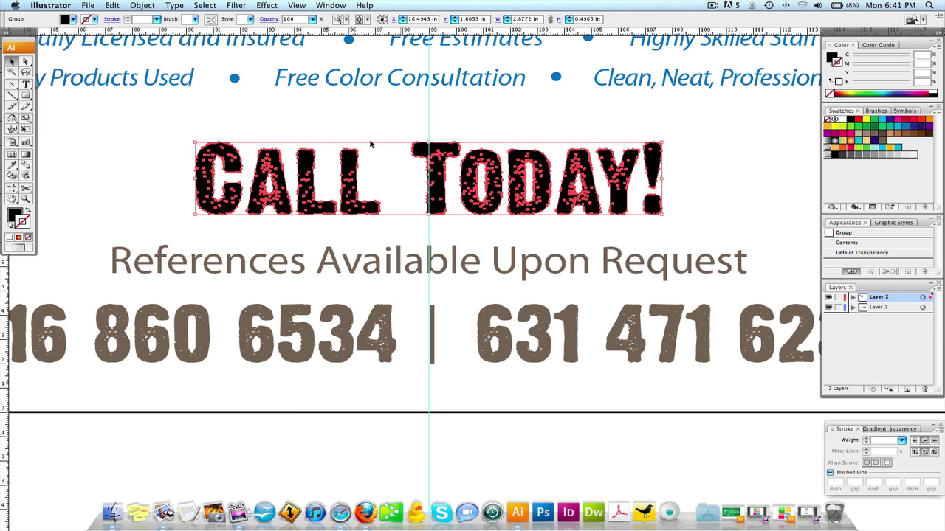
Toggle the guides' visibility off and on and review the available guide commands.
click(299, 5)
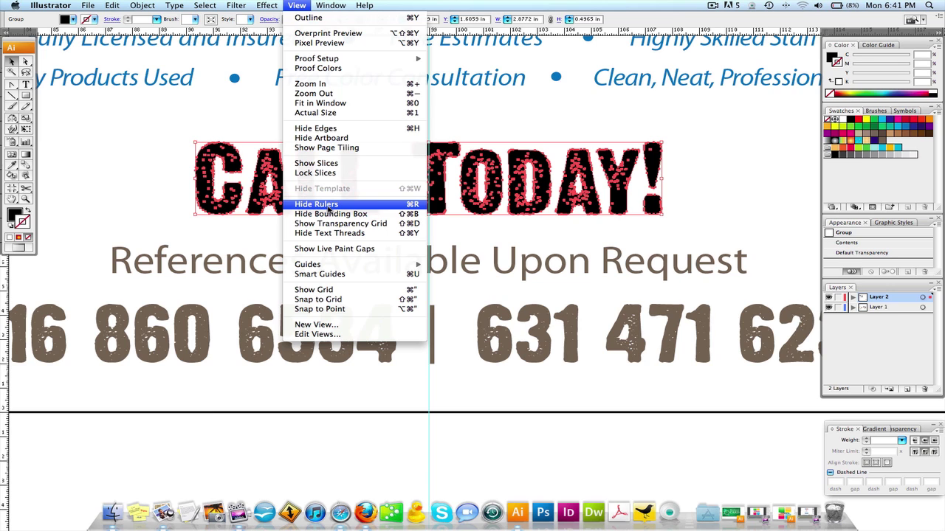
click(297, 6)
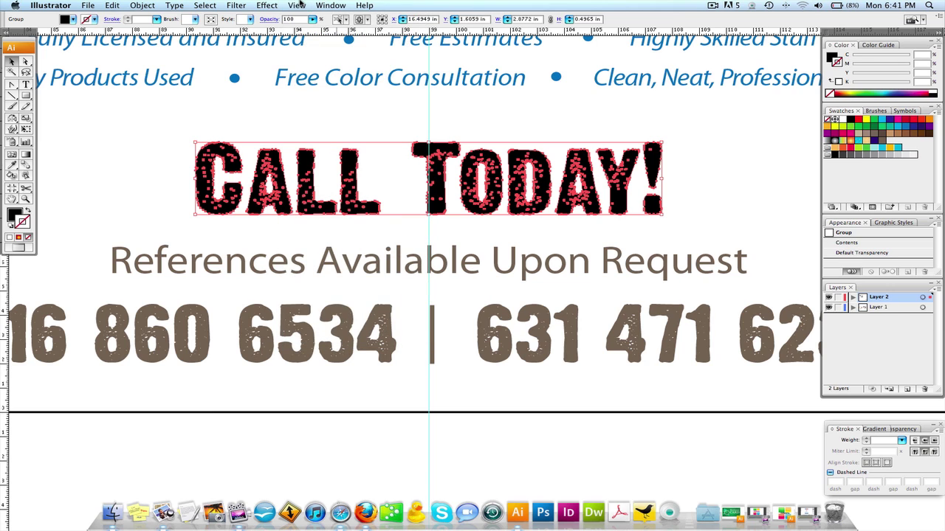
click(298, 6)
click(298, 5)
key(super+semicolon)
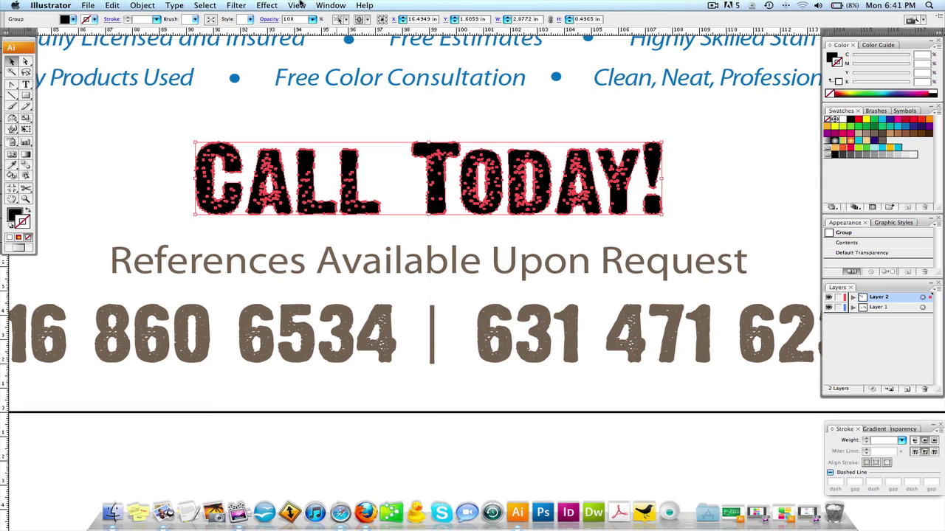
key(super+semicolon)
key(super+semicolon)
key(super+semicolon)
click(297, 5)
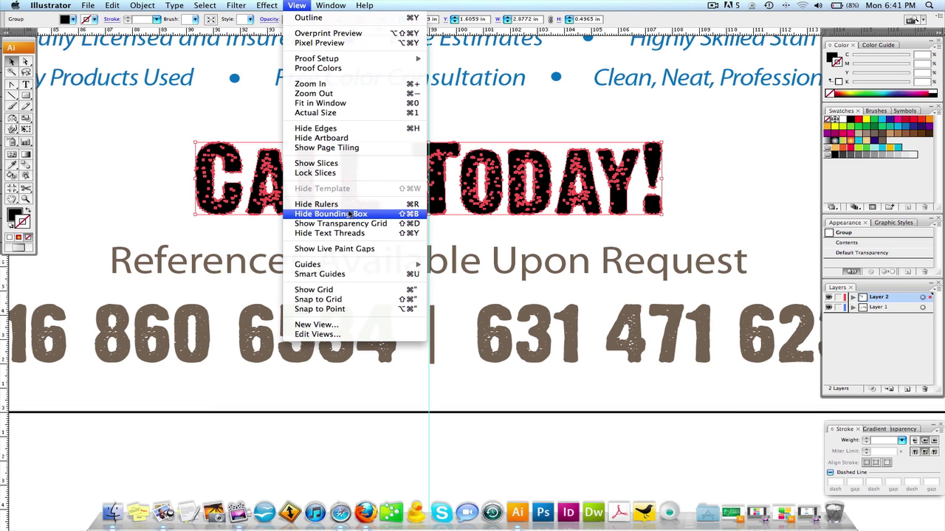
mouse_move(355, 269)
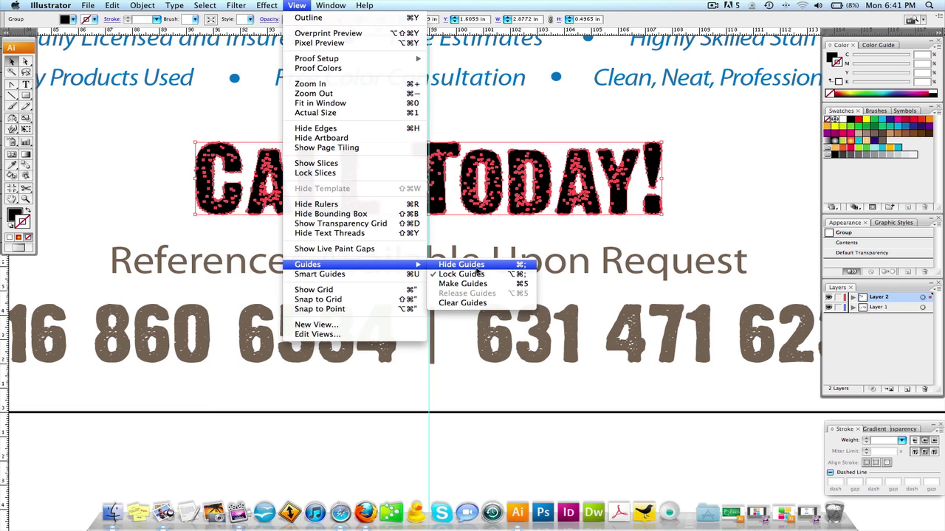
click(707, 234)
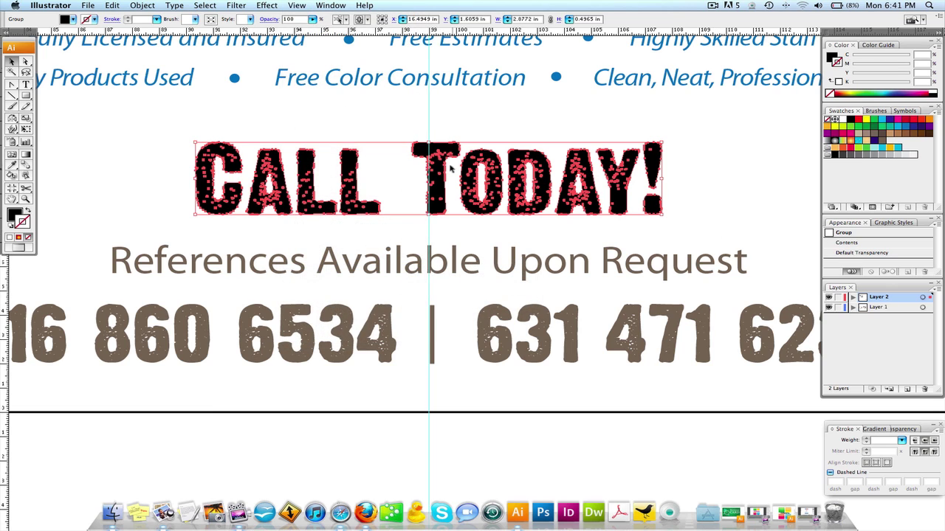
Check the references line against the vertical guide and nudge the phone number line to center on it.
click(464, 270)
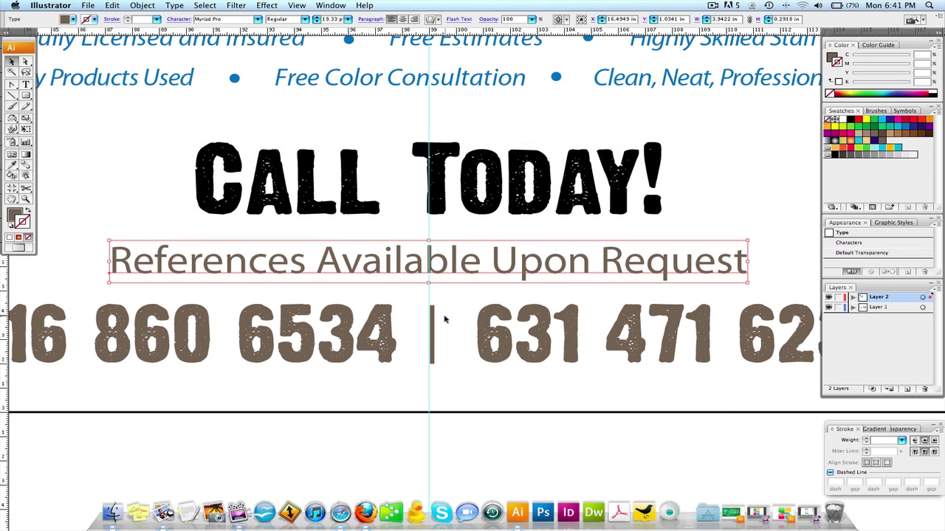
drag(352, 297, 502, 341)
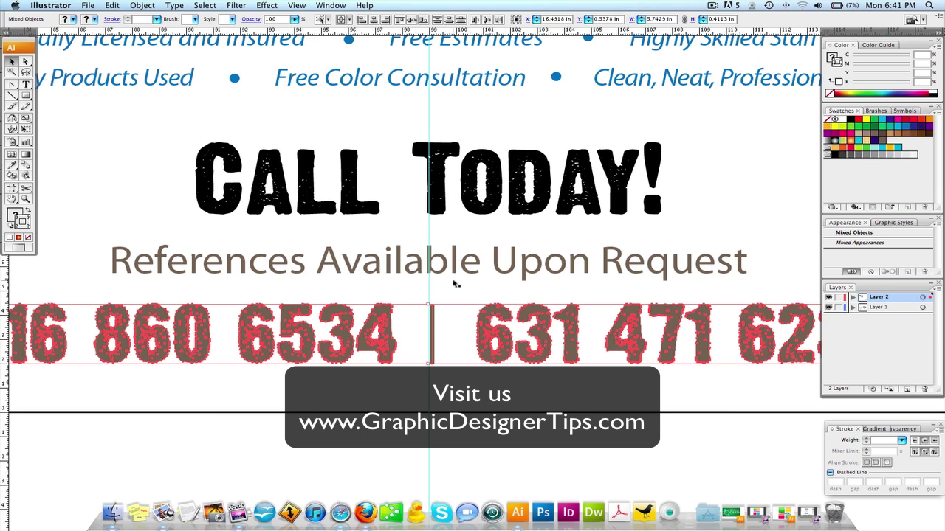
drag(485, 310, 487, 310)
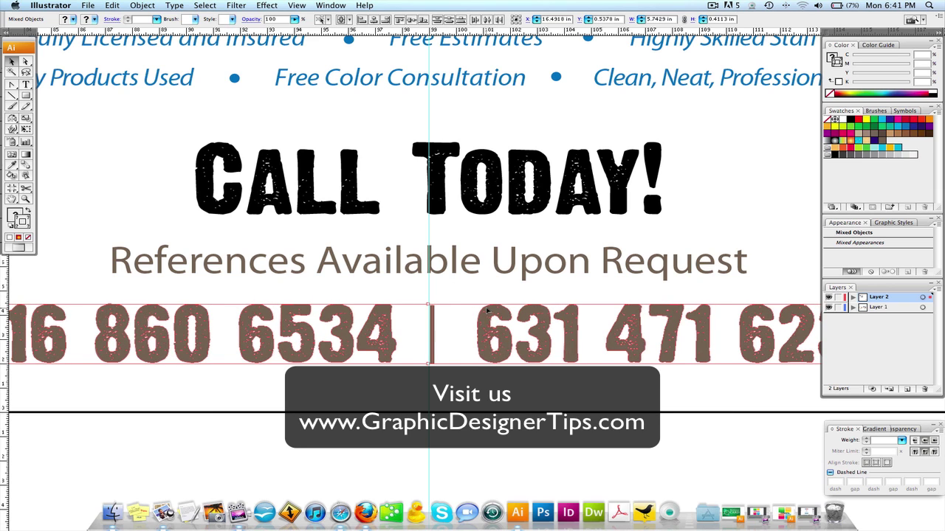
click(460, 293)
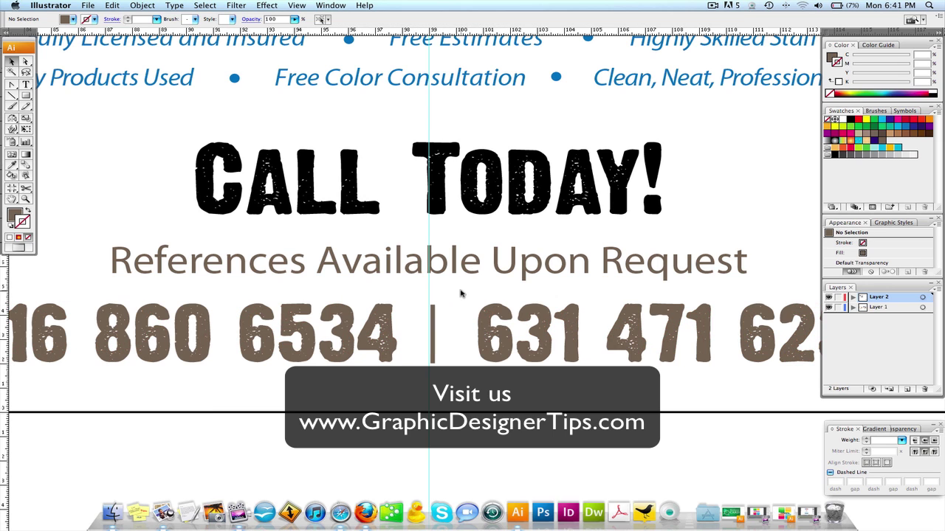
Center the blue "Why should you choose On Target Painting?" heading on the vertical guide.
key(super+minus)
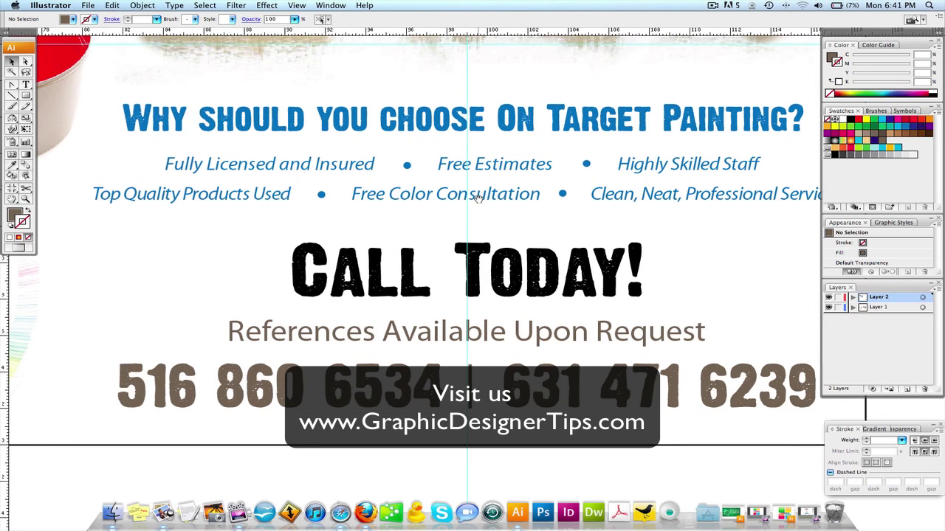
click(475, 120)
drag(431, 86, 503, 196)
drag(499, 131, 513, 138)
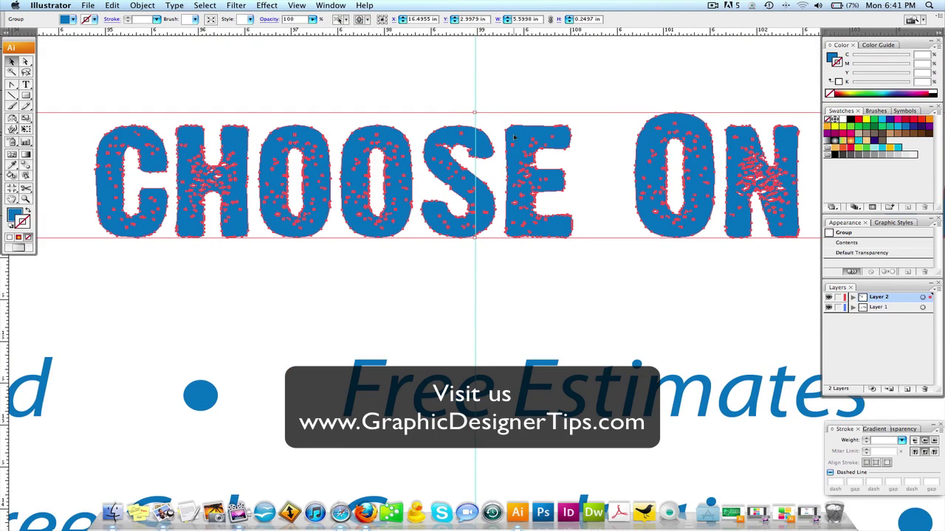
alt+super+click(501, 230)
alt+super+click(519, 256)
alt+super+click(515, 258)
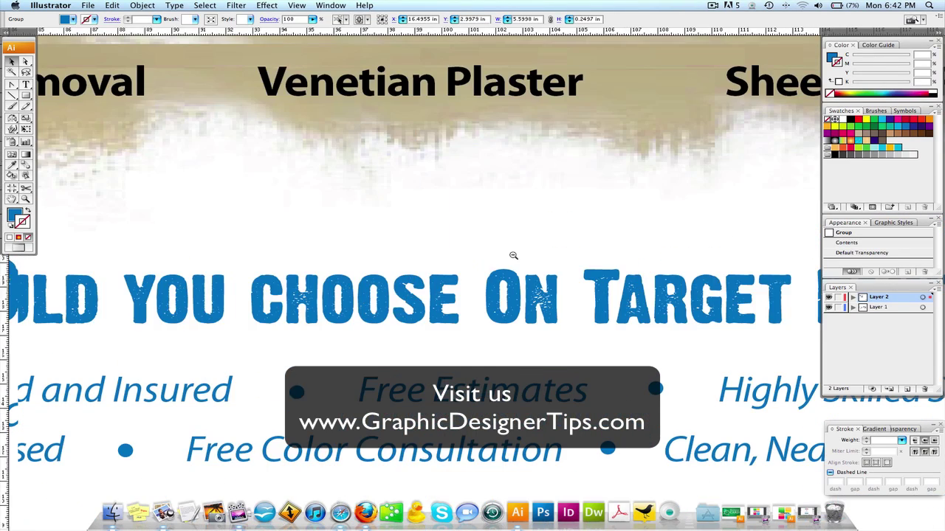
alt+super+click(524, 310)
alt+super+click(524, 310)
alt+super+click(350, 317)
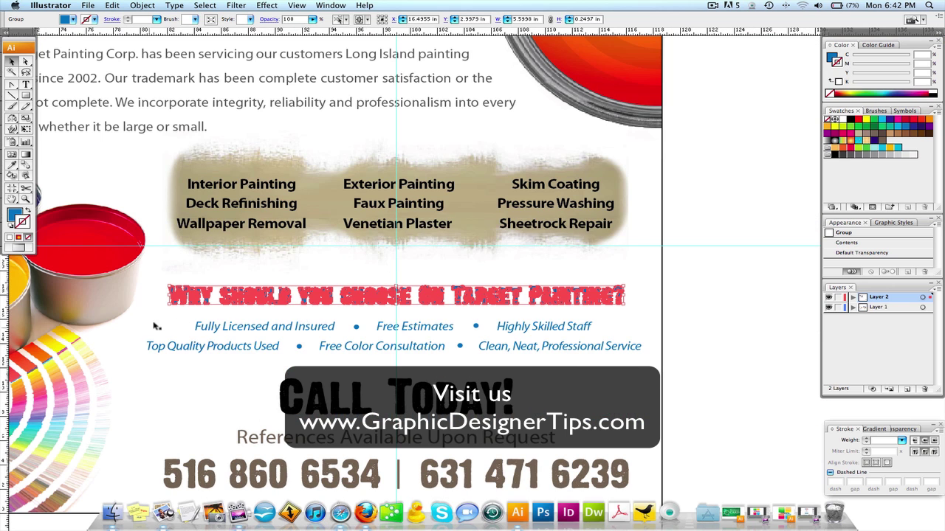
Lock the blue heading and center the two-line bullet list beneath it on the vertical guide.
drag(482, 378, 482, 379)
key(super+z)
key(super+2)
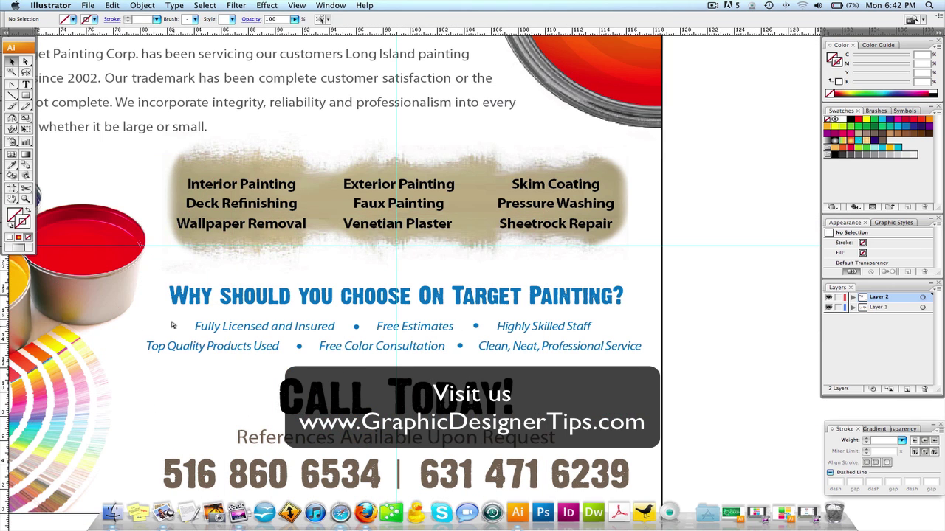
drag(168, 315, 571, 366)
drag(343, 302, 444, 354)
drag(423, 281, 456, 277)
alt+super+click(448, 274)
alt+super+click(449, 276)
alt+super+click(508, 277)
alt+super+click(493, 281)
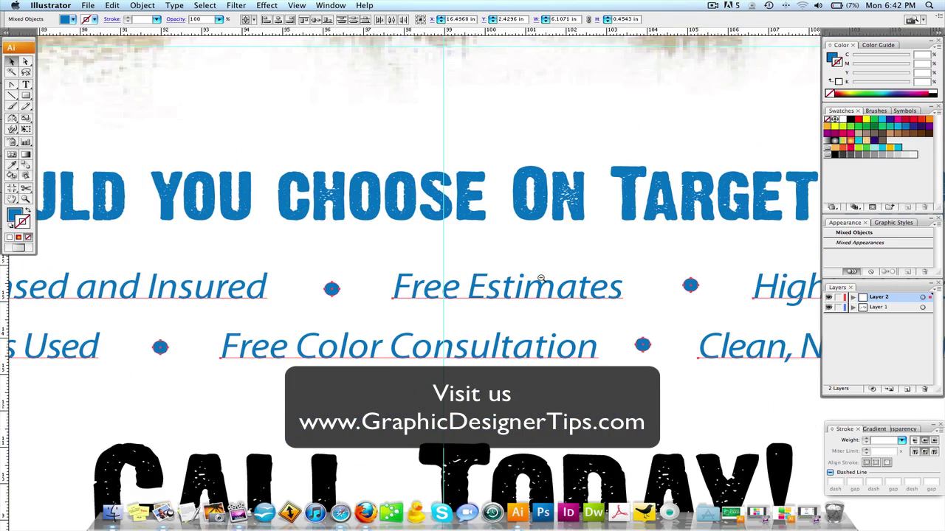
Review the alignment of the blue heading, bullet list and contact text against the vertical guide and the rest of the flyer.
alt+super+click(479, 282)
alt+super+click(467, 284)
alt+super+click(461, 283)
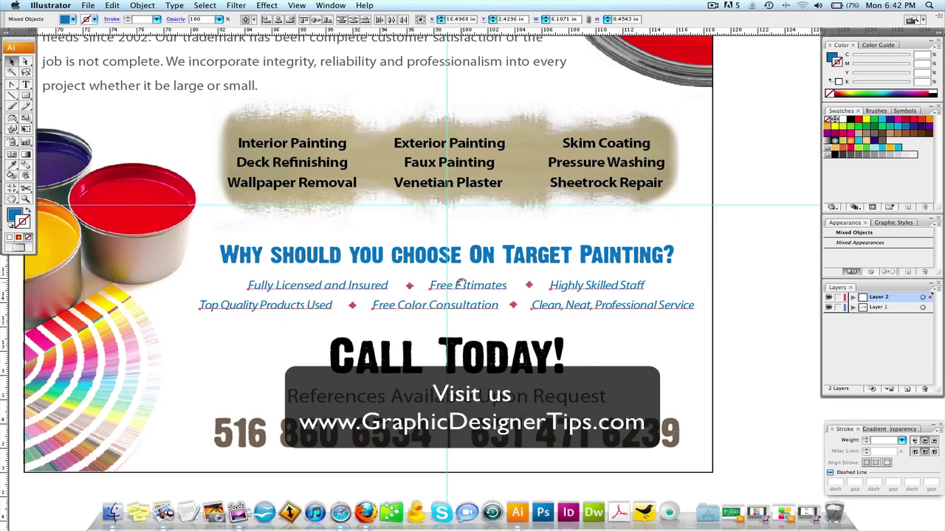
drag(460, 285, 458, 317)
click(694, 271)
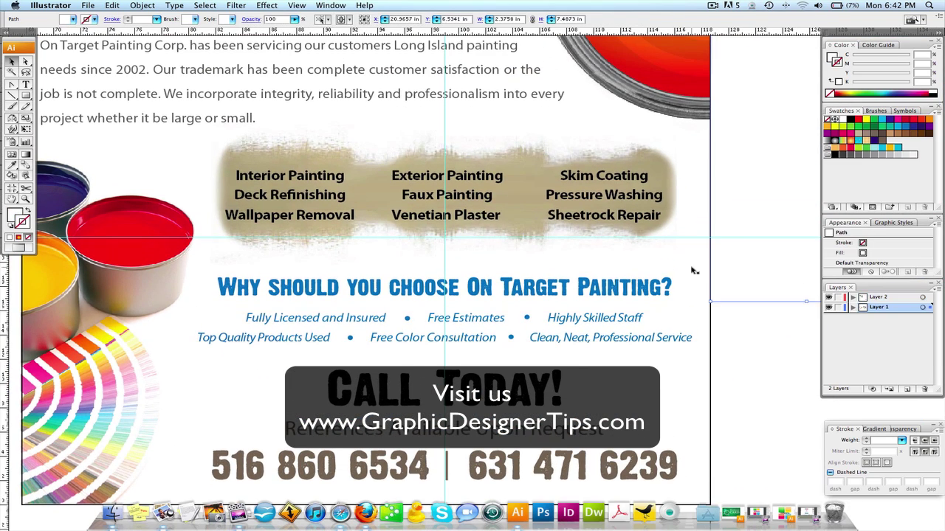
alt+super+click(373, 220)
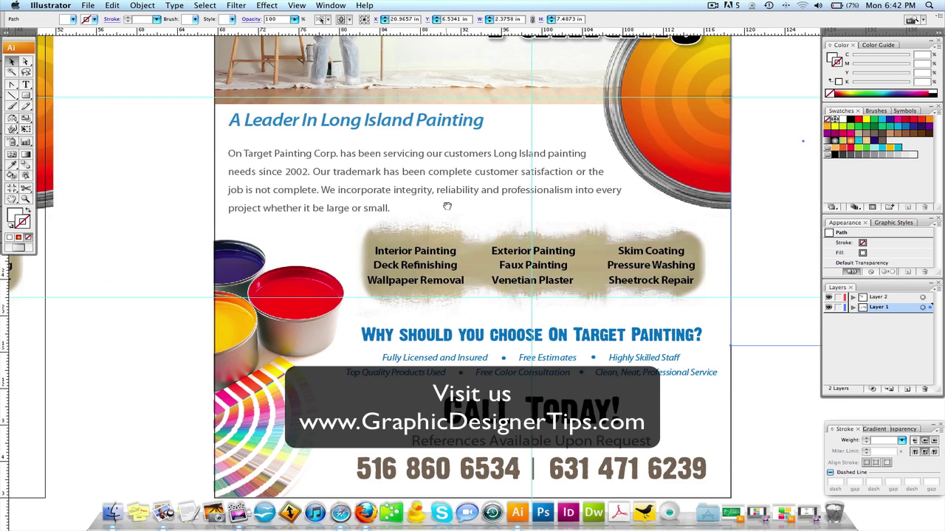
drag(435, 298, 433, 315)
drag(426, 227, 418, 299)
Compare the header and body layout of the two side-by-side flyer versions, and clear the selection.
super+click(470, 279)
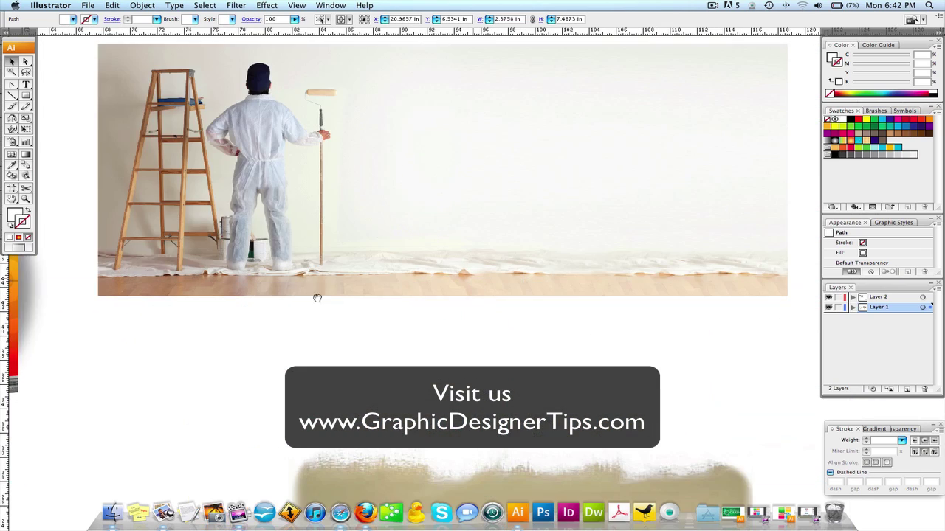
alt+super+click(248, 305)
drag(242, 306, 653, 304)
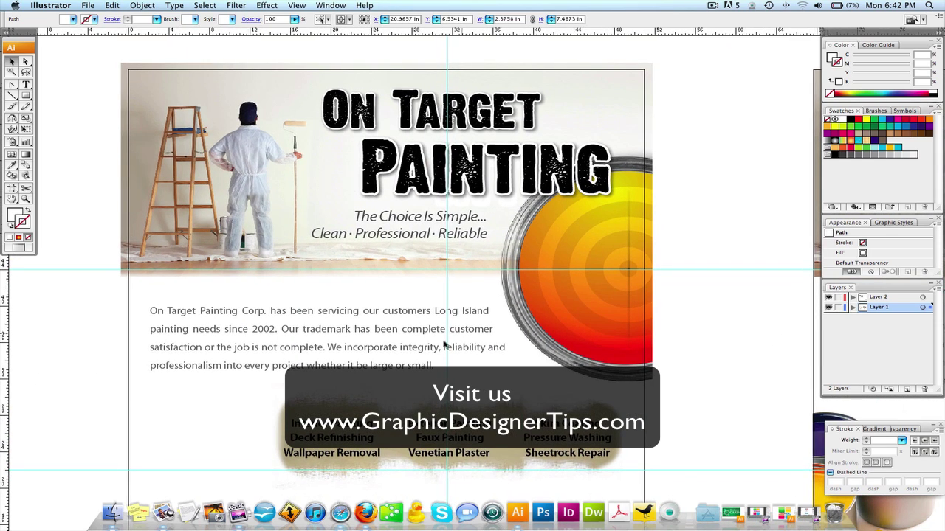
alt+click(458, 375)
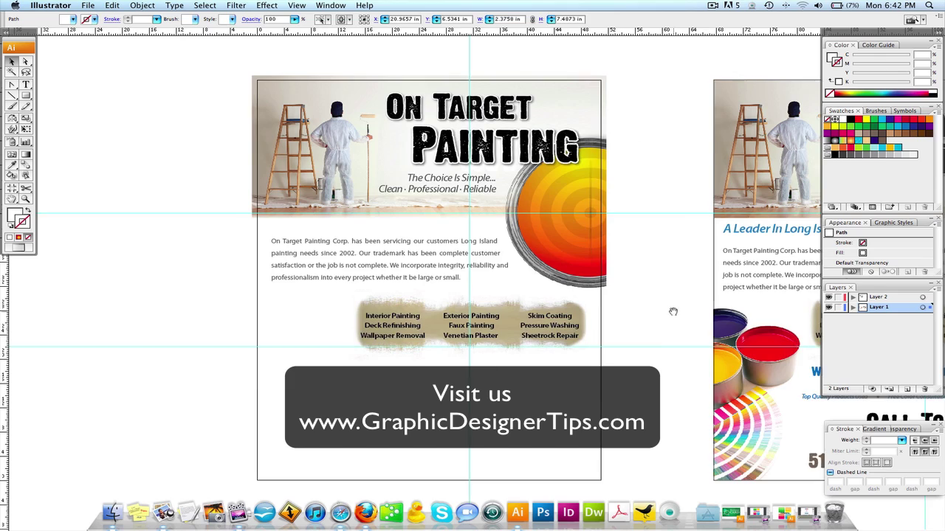
drag(564, 343, 279, 357)
key(super+plus)
drag(496, 214, 487, 336)
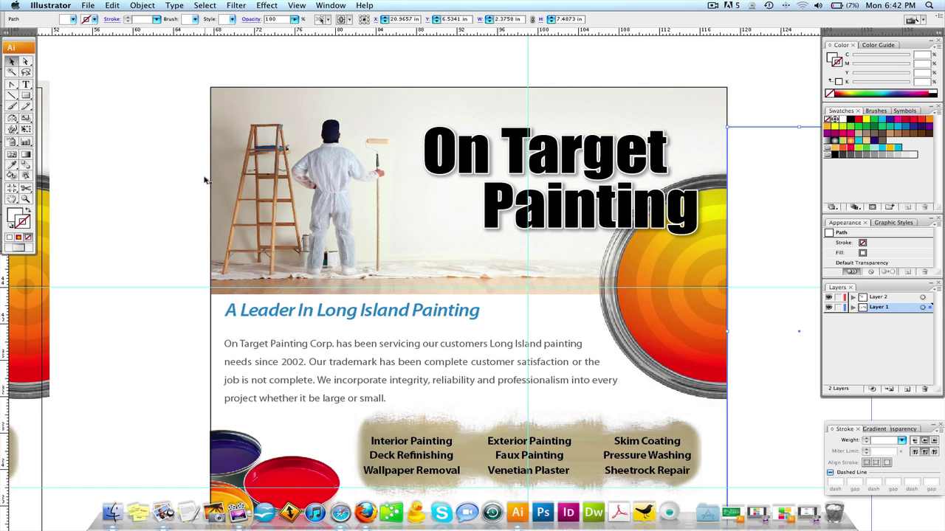
click(194, 177)
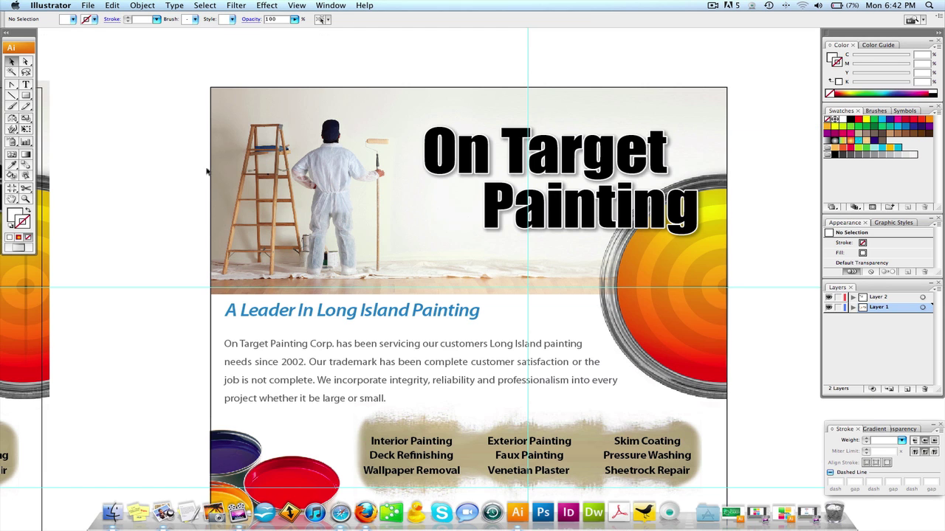
drag(372, 158, 347, 150)
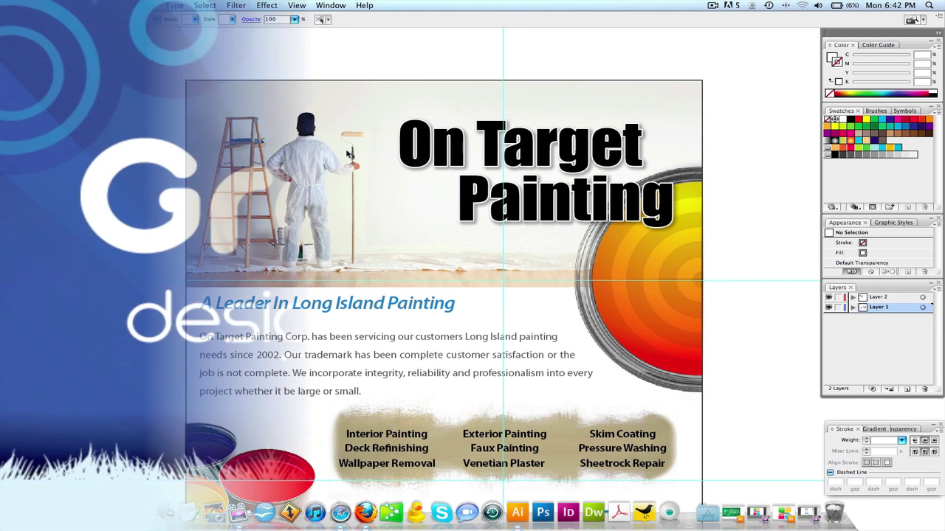